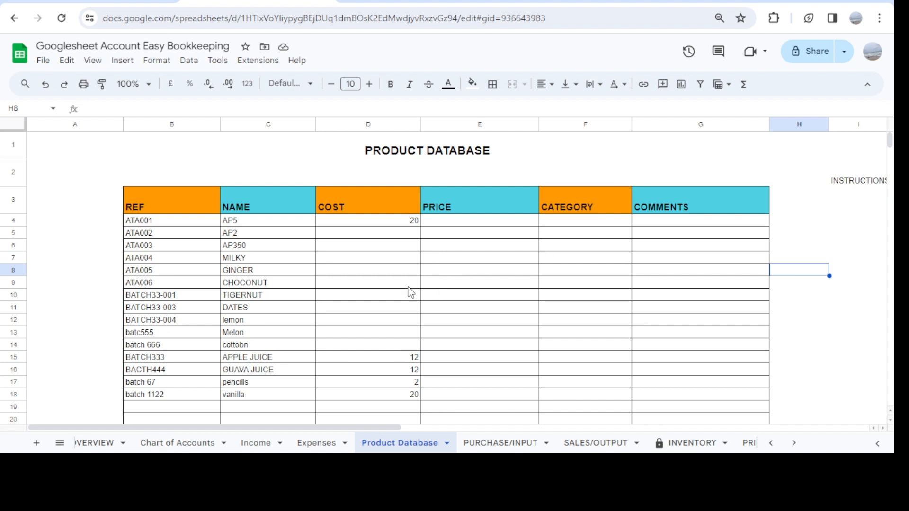
# Look through the Product Database sheet's reference, name and cost entries, including the empty rows below them
pyautogui.scroll(-1, 445, 256)
pyautogui.scroll(-1, 445, 256)
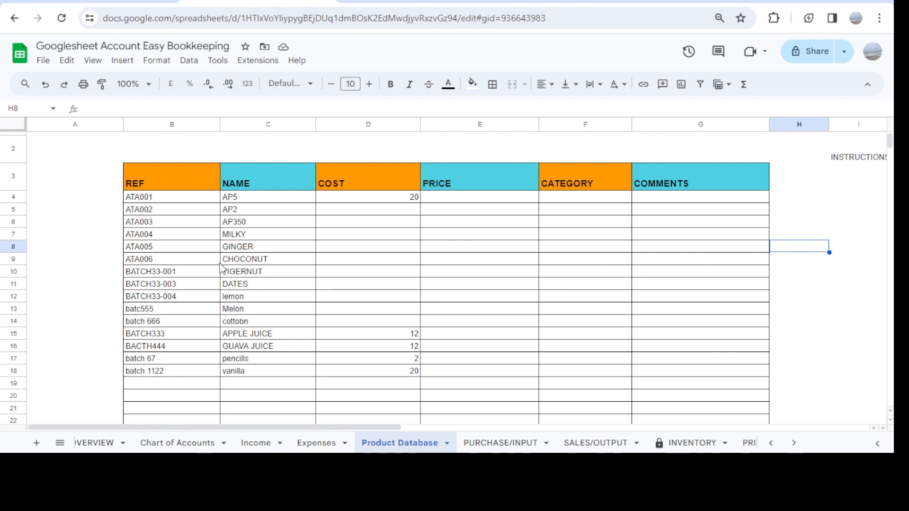
pyautogui.scroll(-5, 194, 290)
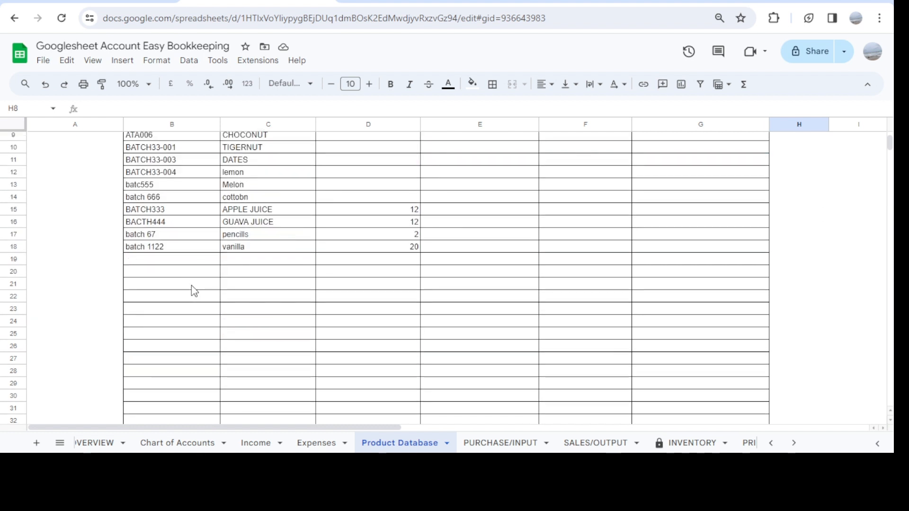
pyautogui.scroll(3, 194, 290)
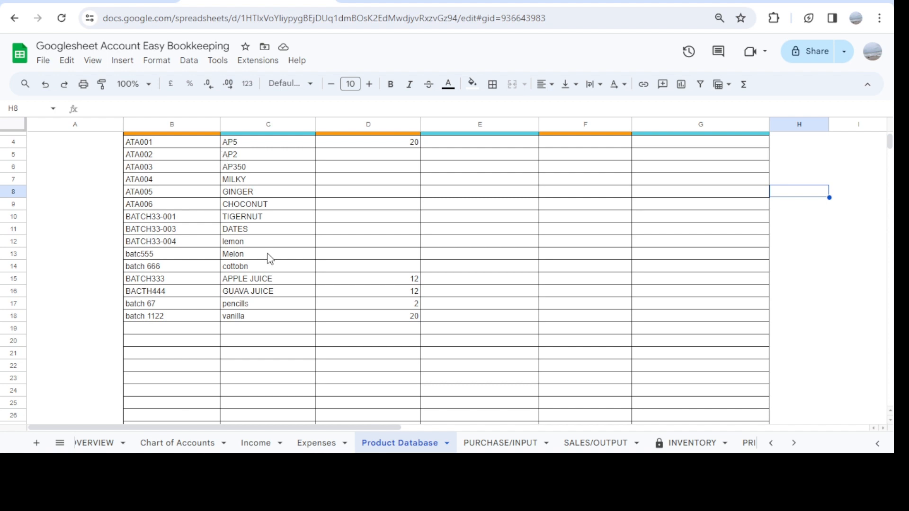
pyautogui.scroll(1, 254, 240)
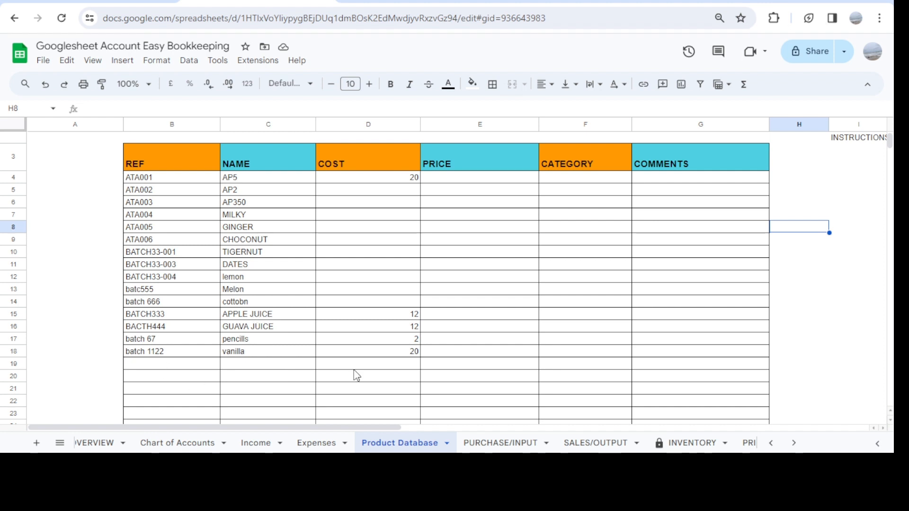
# Open the PURCHASE/INPUT sheet and review its purchase entries, monthly unit totals and monthly items purchased table
pyautogui.click(515, 445)
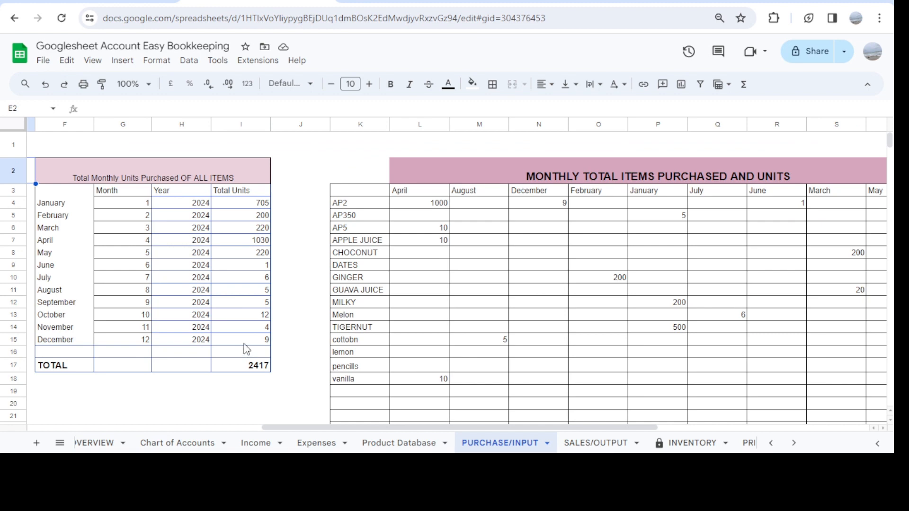
pyautogui.hscroll(-10, 246, 349)
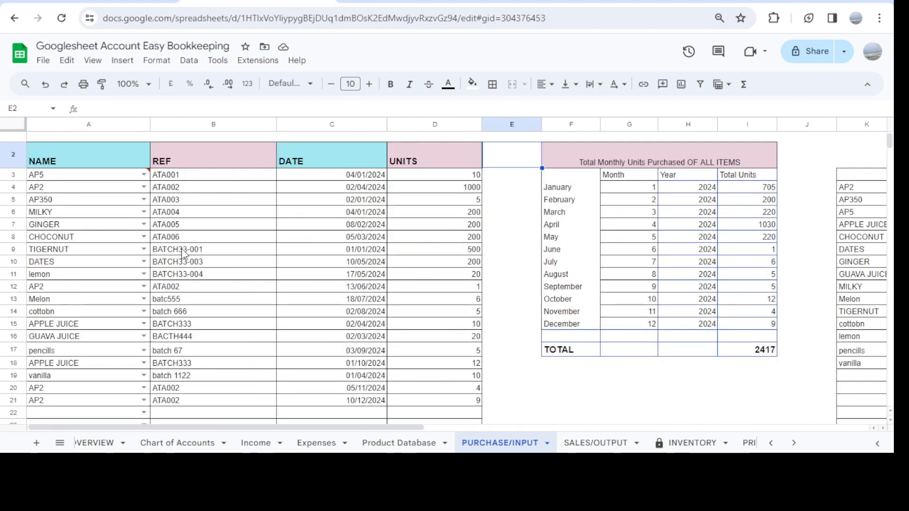
pyautogui.scroll(-3, 240, 315)
pyautogui.hscroll(-1, 239, 316)
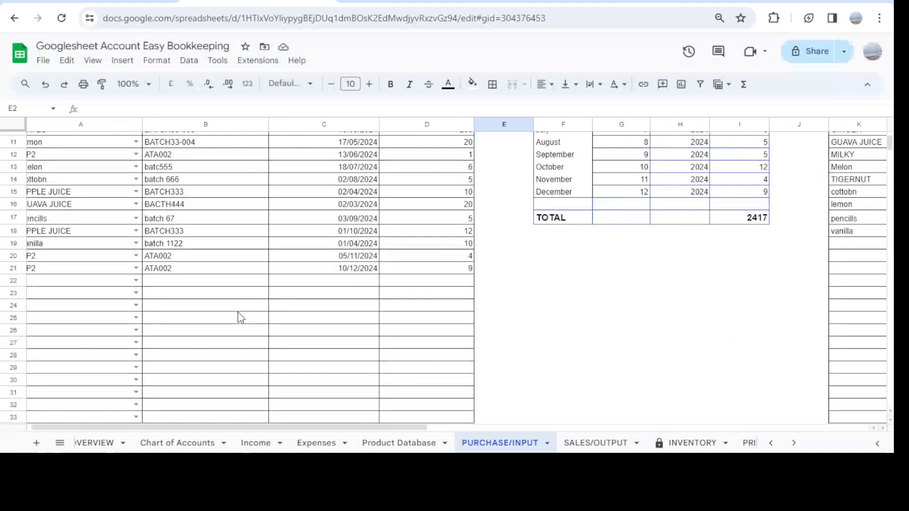
pyautogui.scroll(4, 239, 316)
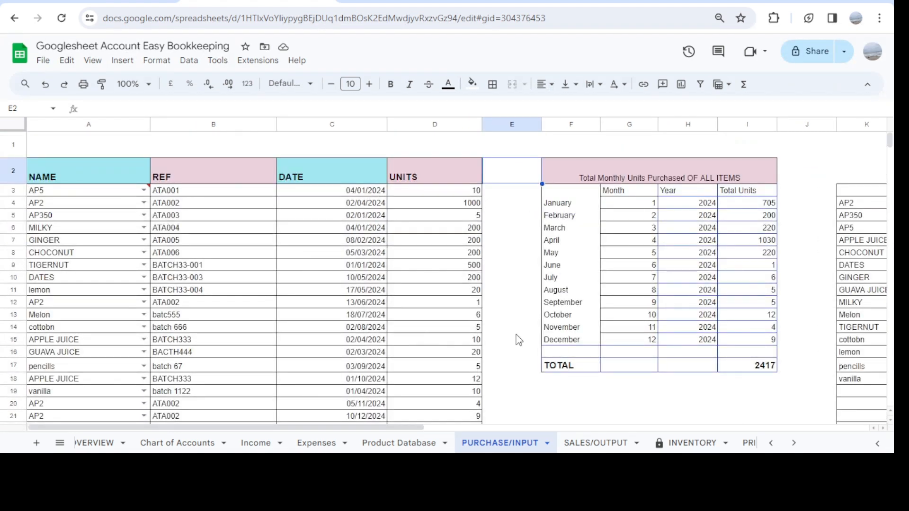
pyautogui.hscroll(5, 519, 339)
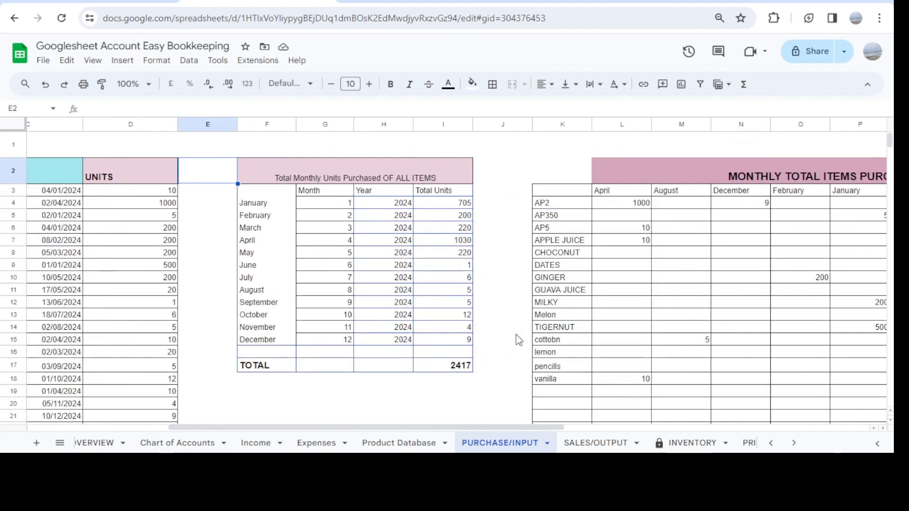
pyautogui.hscroll(8, 519, 339)
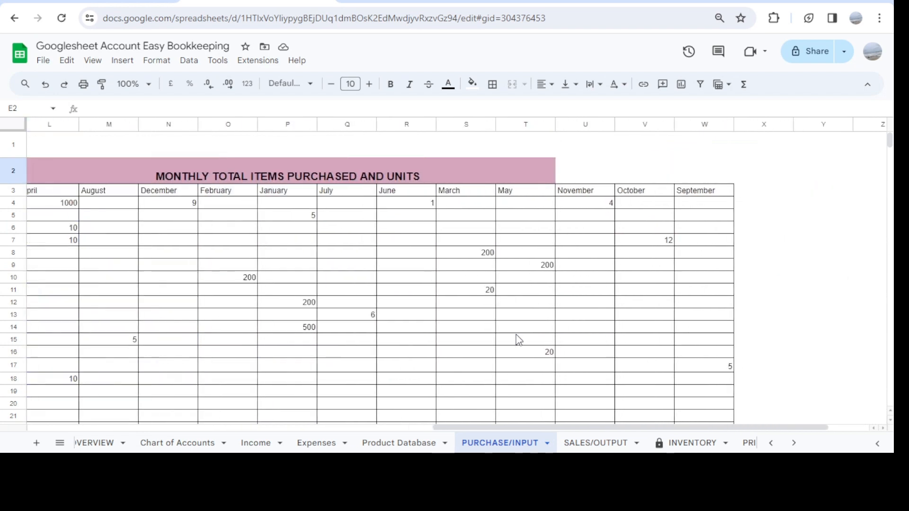
pyautogui.hscroll(-4, 519, 340)
pyautogui.hscroll(-7, 518, 339)
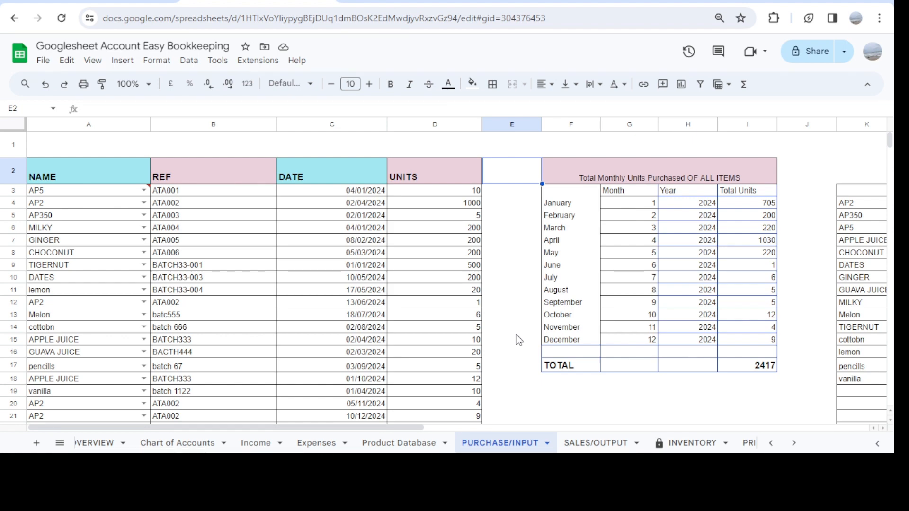
# Open the SALES/OUTPUT sheet and review its monthly units sold, monthly COGS and sales entry tables
pyautogui.doubleClick(595, 443)
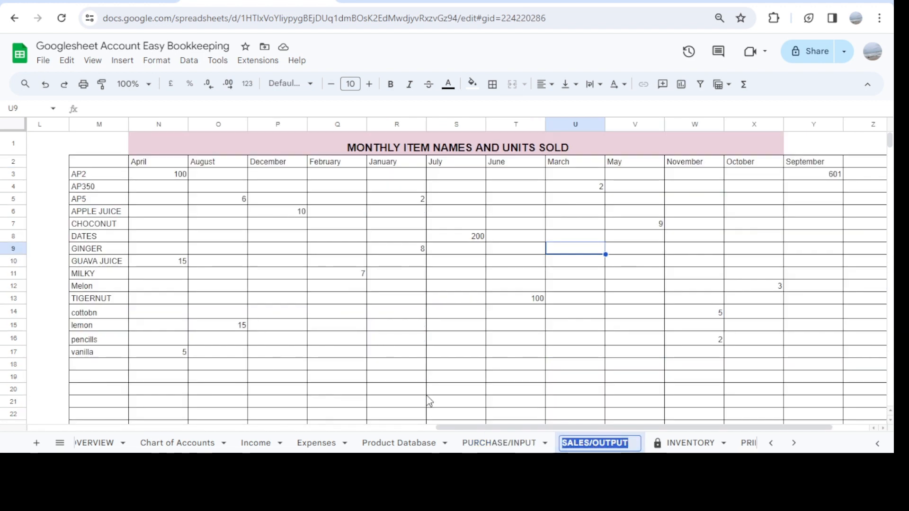
pyautogui.hscroll(-2, 428, 402)
pyautogui.hscroll(-10, 428, 401)
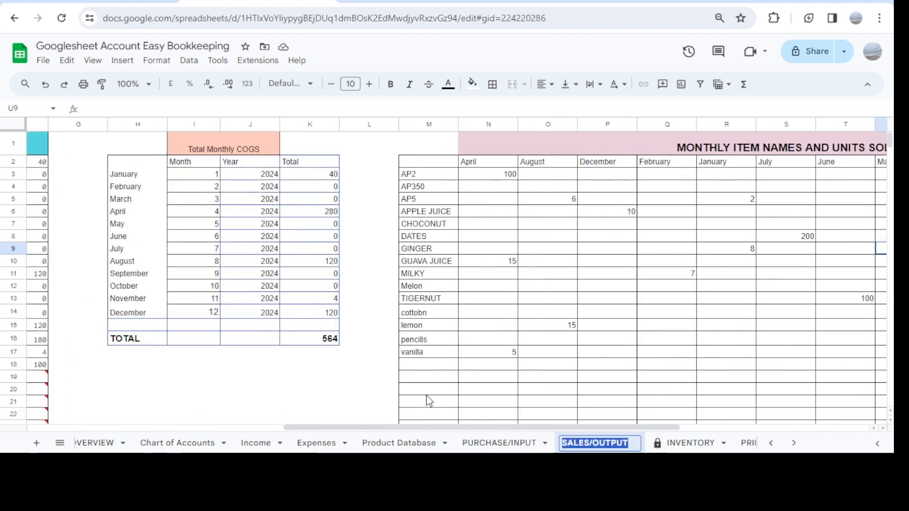
pyautogui.hscroll(-3, 428, 401)
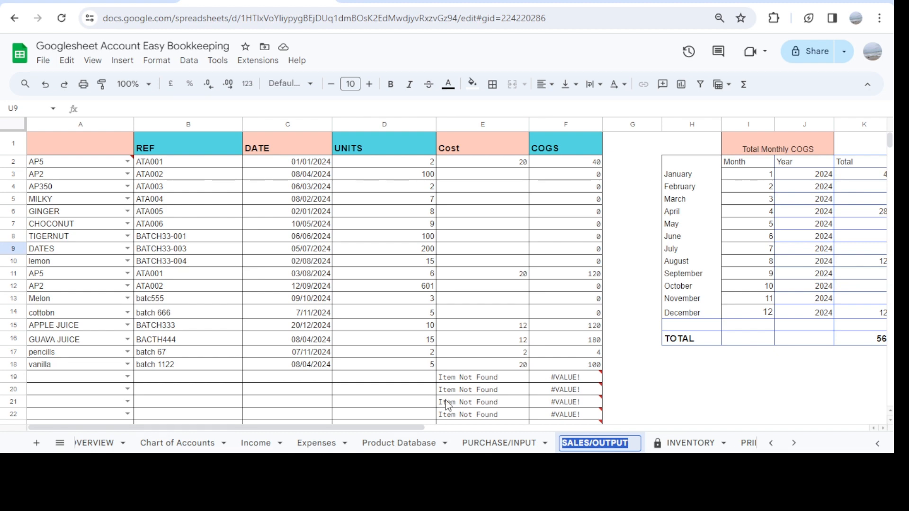
# Open the INVENTORY sheet and examine the units bought, units sold and inventory listed for each product
pyautogui.click(681, 446)
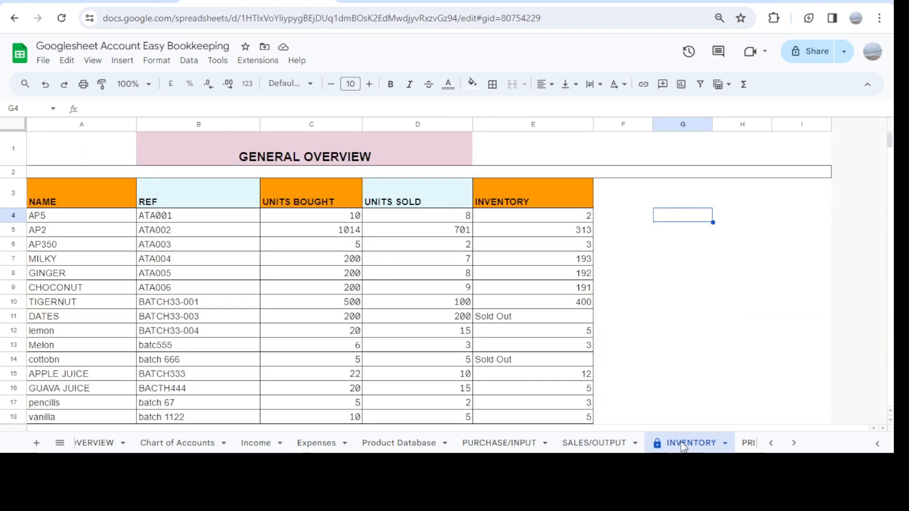
pyautogui.scroll(-2, 365, 310)
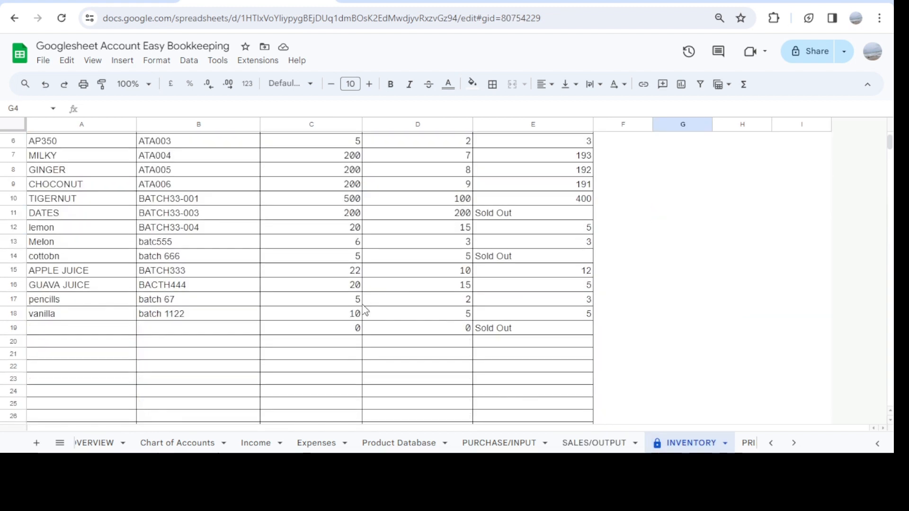
pyautogui.scroll(2, 365, 310)
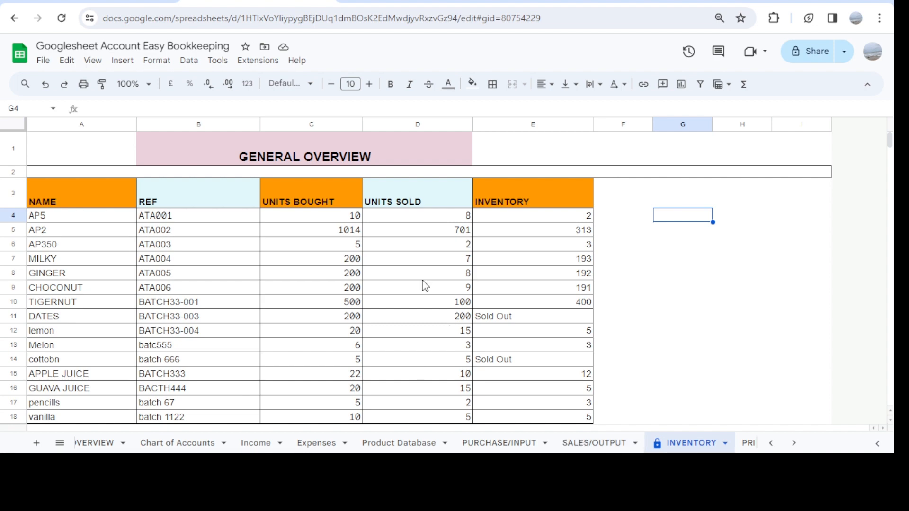
pyautogui.scroll(-3, 425, 285)
pyautogui.scroll(3, 424, 286)
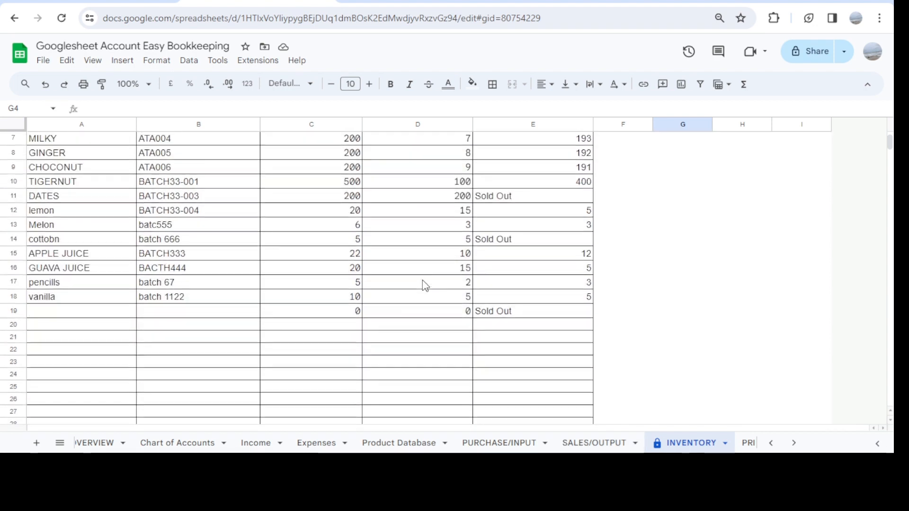
pyautogui.scroll(2, 425, 286)
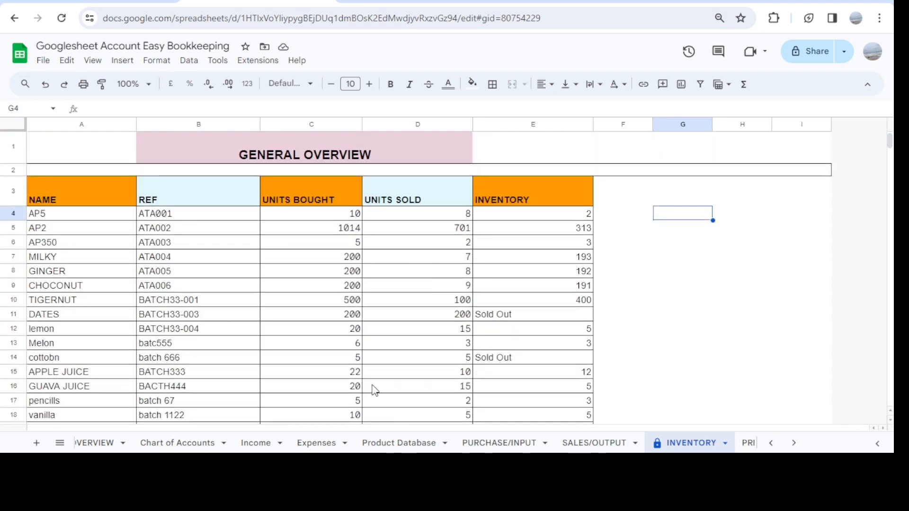
# Return to the Product Database sheet and select the first empty REF cell, B19
pyautogui.click(392, 443)
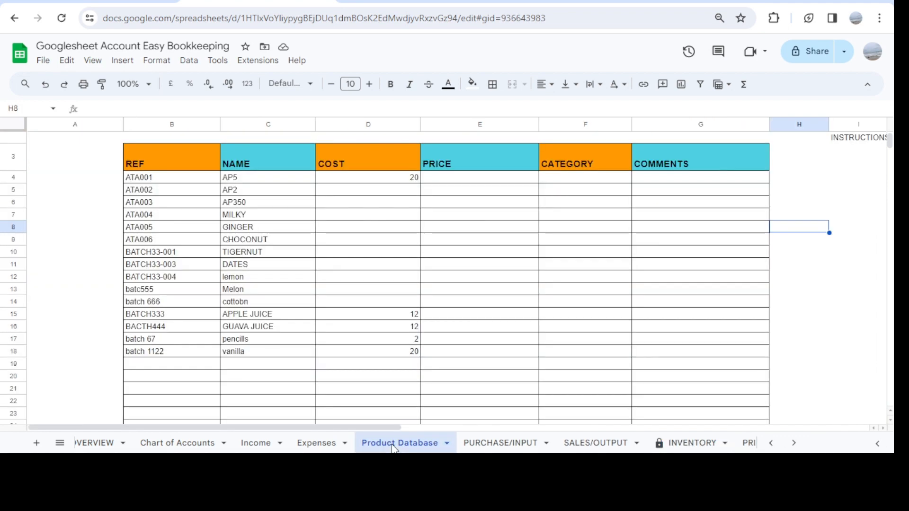
pyautogui.click(168, 367)
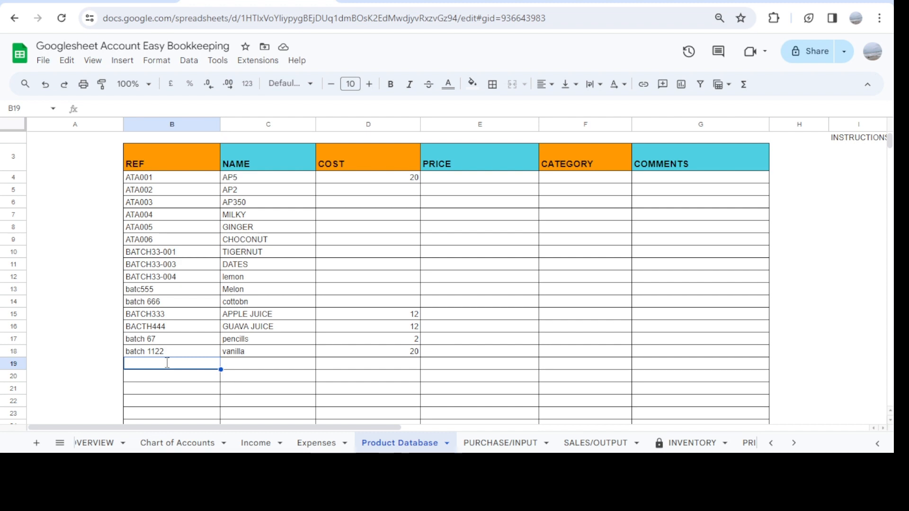
pyautogui.write('1111')
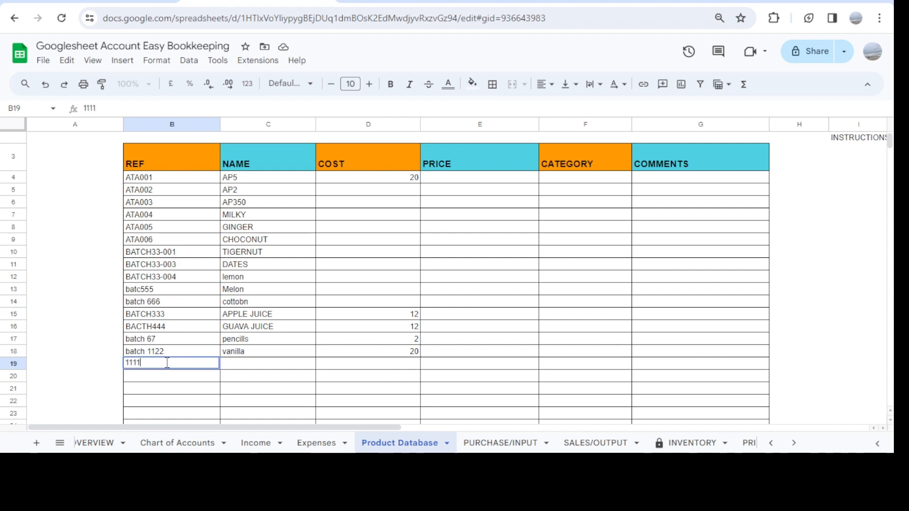
pyautogui.press('Return')
pyautogui.click(212, 365)
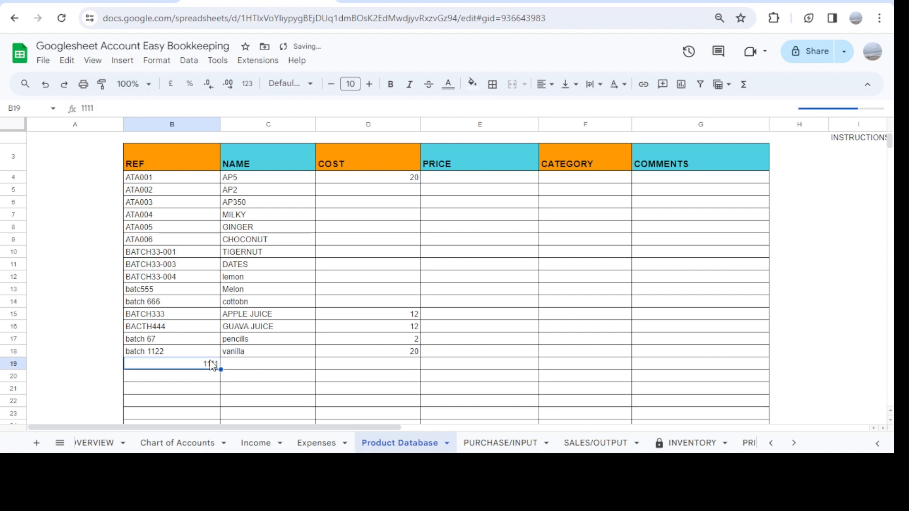
pyautogui.doubleClick(211, 363)
pyautogui.press('BackSpace')
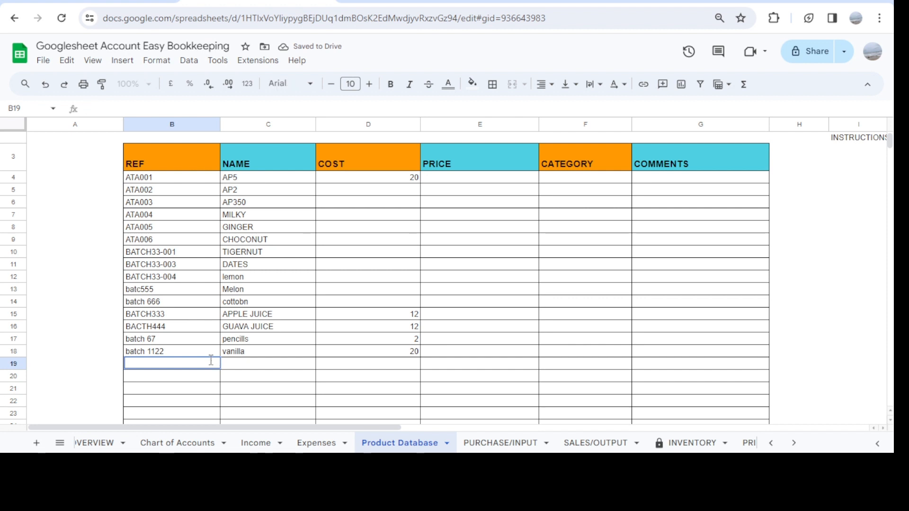
# Enter DT111 as the new product reference in cell B19
pyautogui.write('DT111')
pyautogui.press('Return')
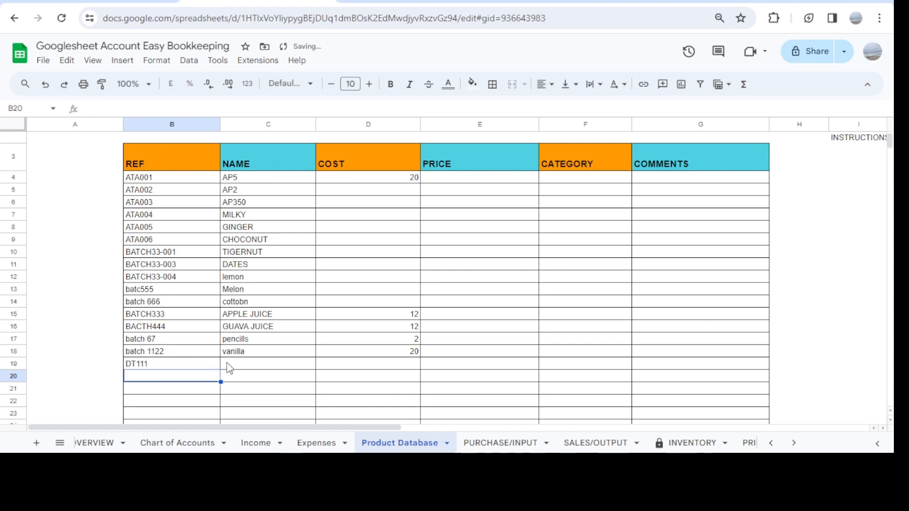
# Give product DT111 the name EXAMPLE and a cost of 2 in row 19
pyautogui.doubleClick(241, 365)
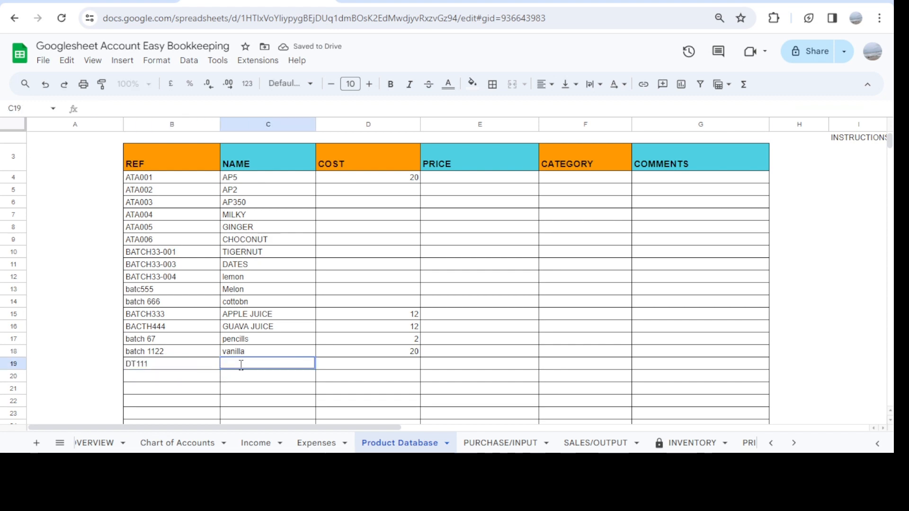
pyautogui.write('EXAMPLE')
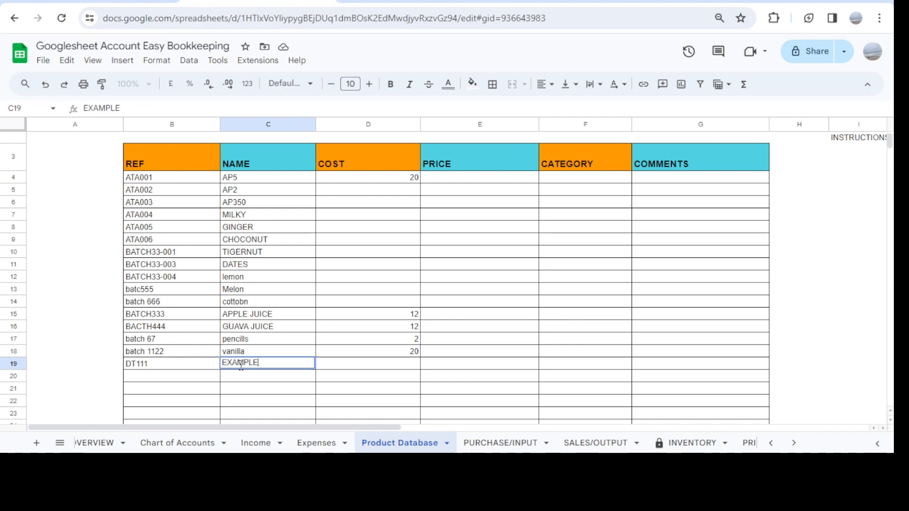
pyautogui.press('Return')
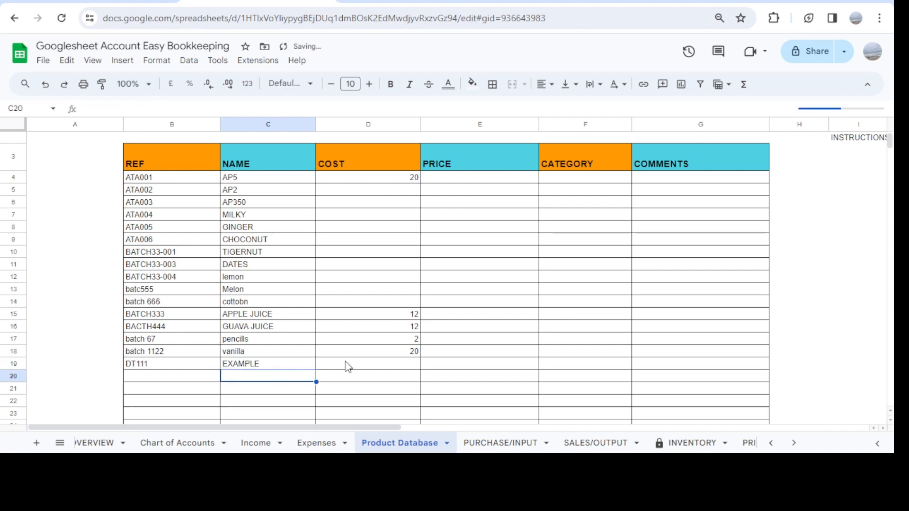
pyautogui.click(348, 367)
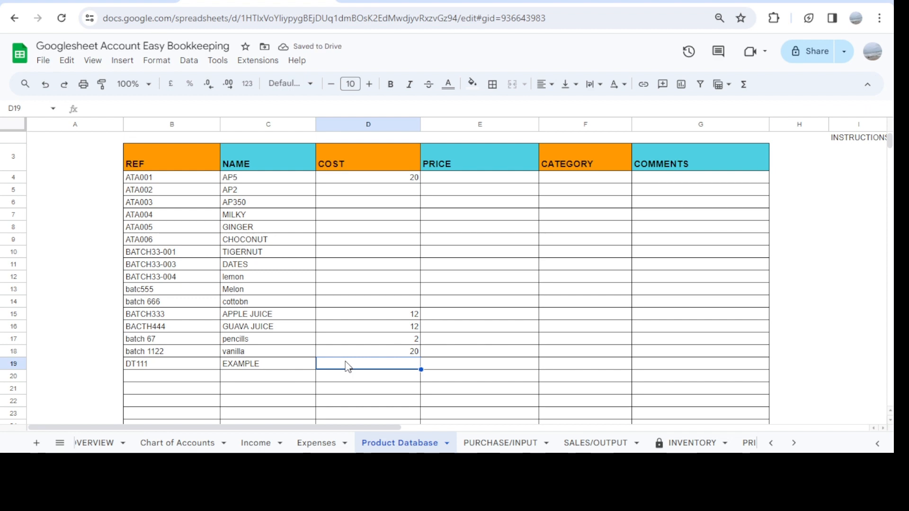
pyautogui.write('2')
pyautogui.press('Return')
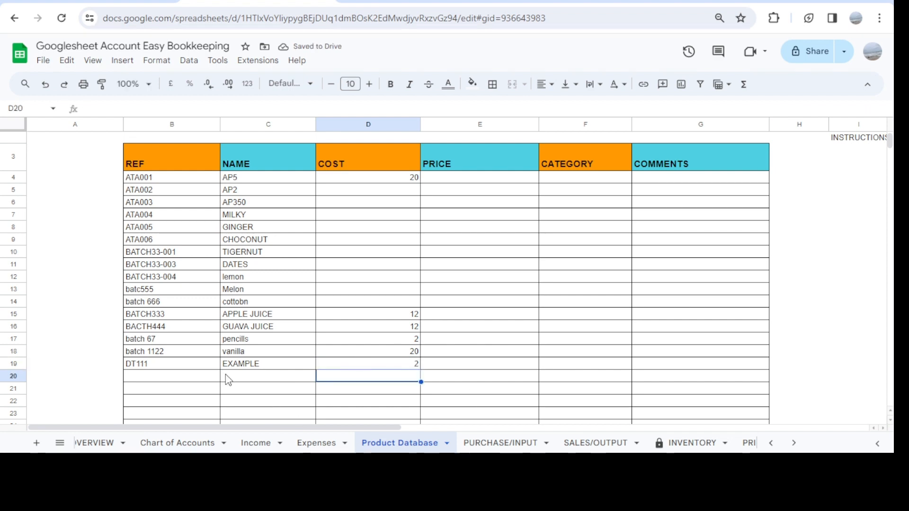
# Add the product references DT222 and DT333 in cells B20 and B21
pyautogui.click(180, 380)
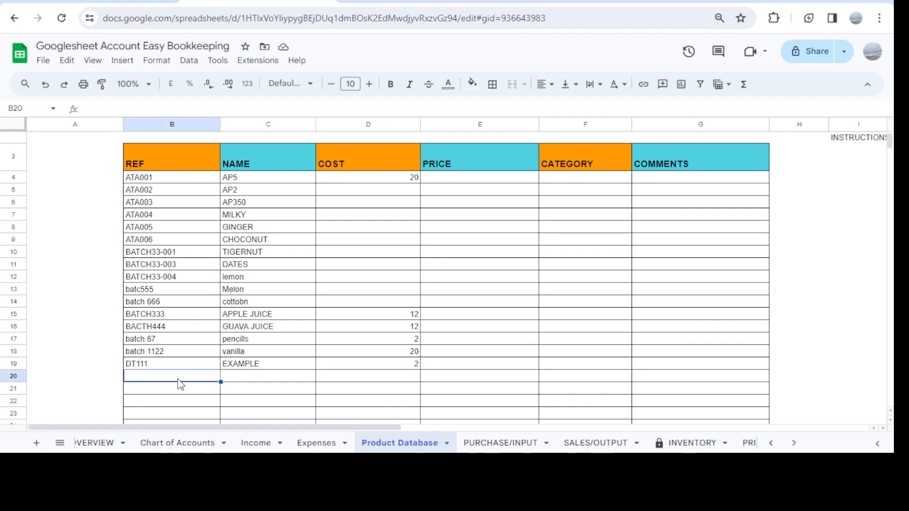
pyautogui.write('DT')
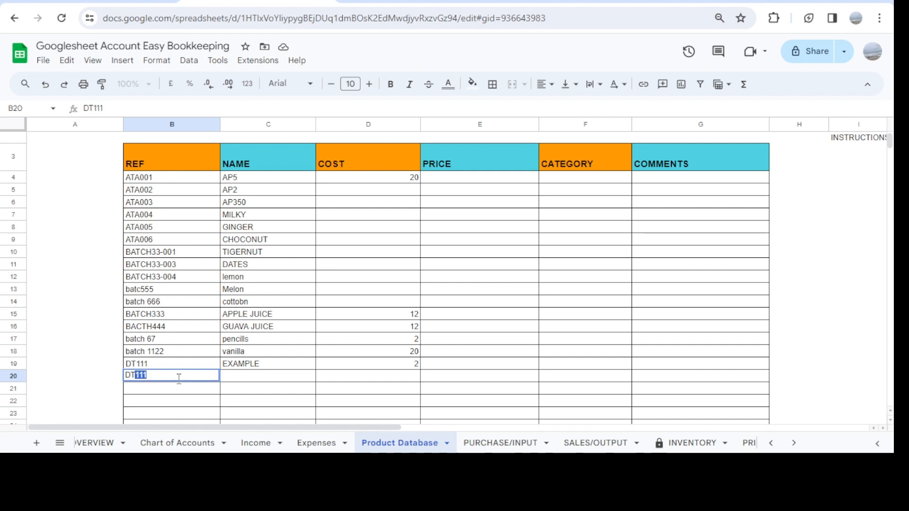
pyautogui.write('222')
pyautogui.press('Return')
pyautogui.write('DT')
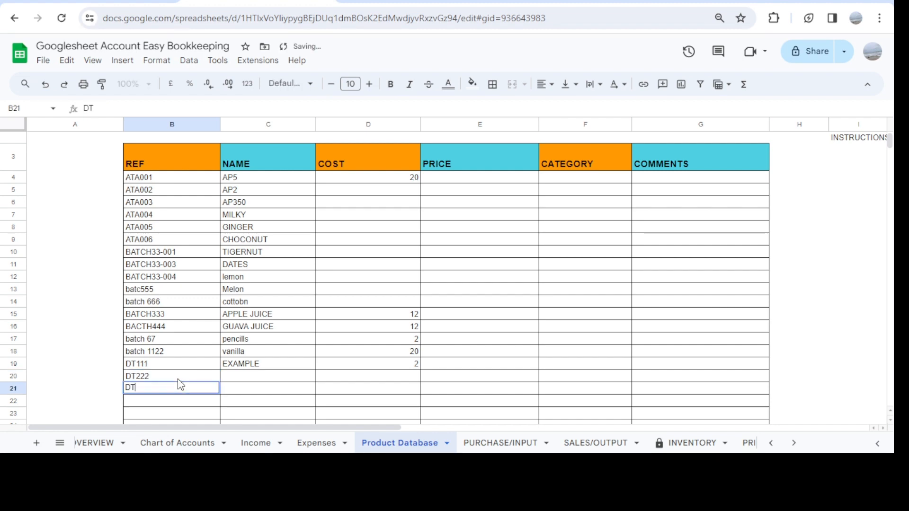
pyautogui.write('333')
pyautogui.press('Return')
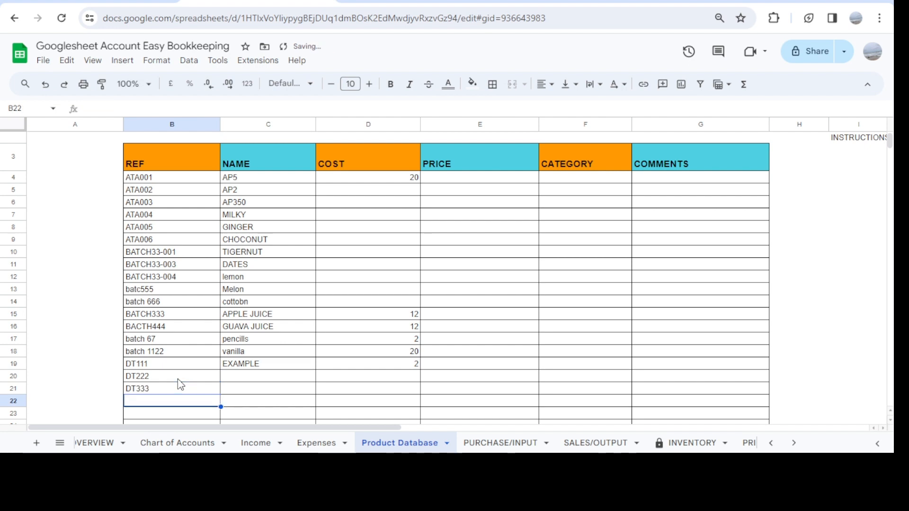
# Name product DT222 EXAMPLE 2 and product DT333 EXAMPLE3 in cells C20 and C21
pyautogui.click(233, 378)
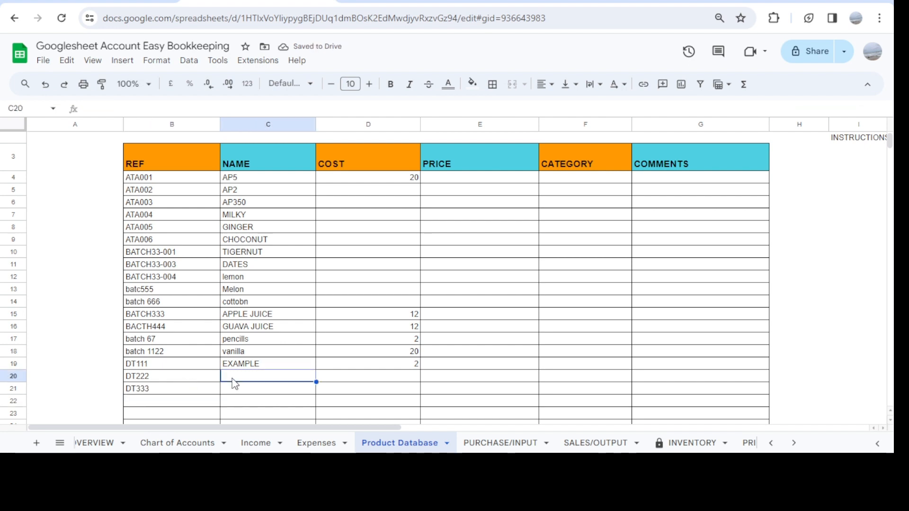
pyautogui.write('EXAMPLE')
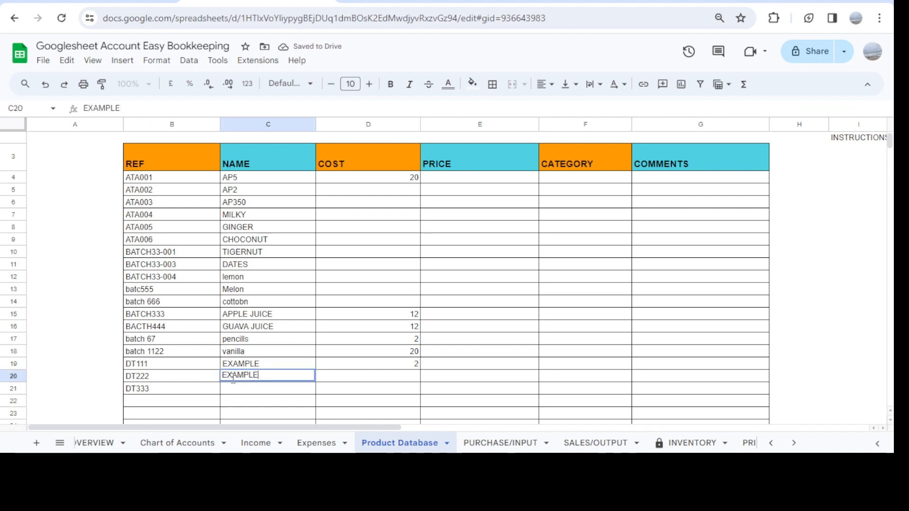
pyautogui.write(' 2')
pyautogui.press('Return')
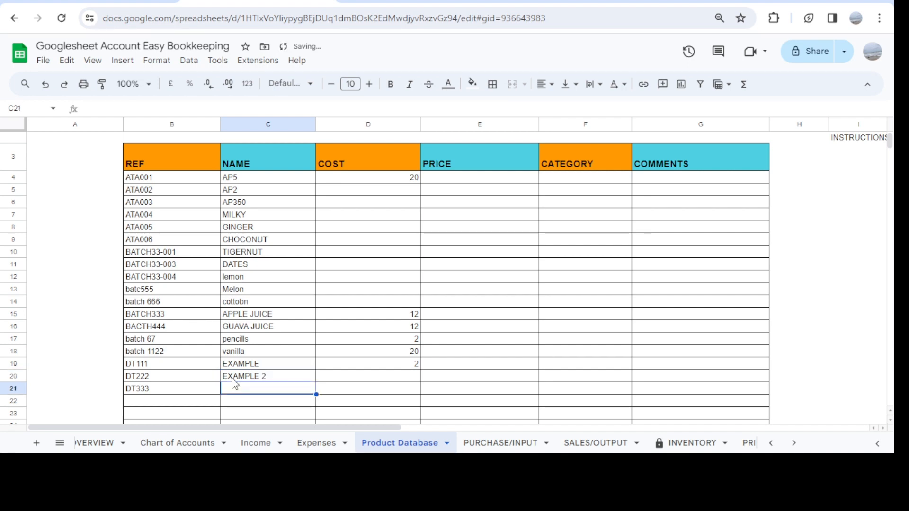
pyautogui.write('EXAMPLE3')
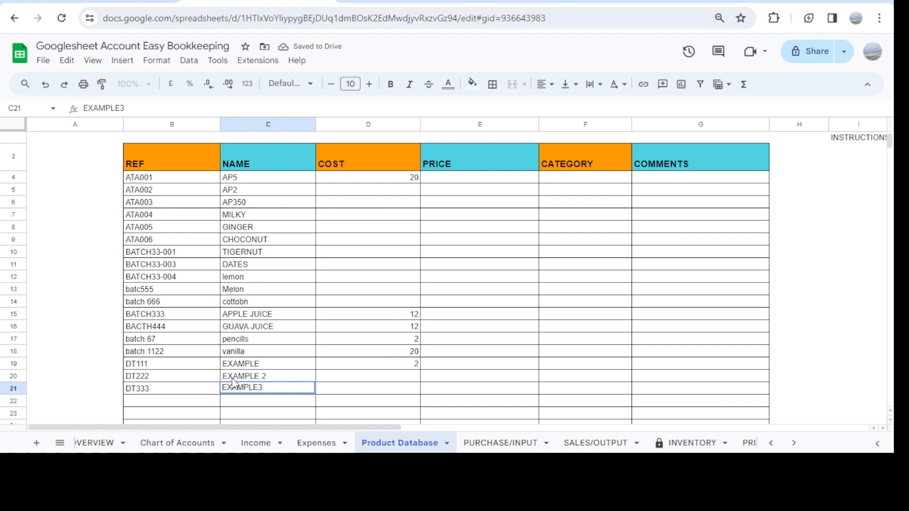
pyautogui.press('Return')
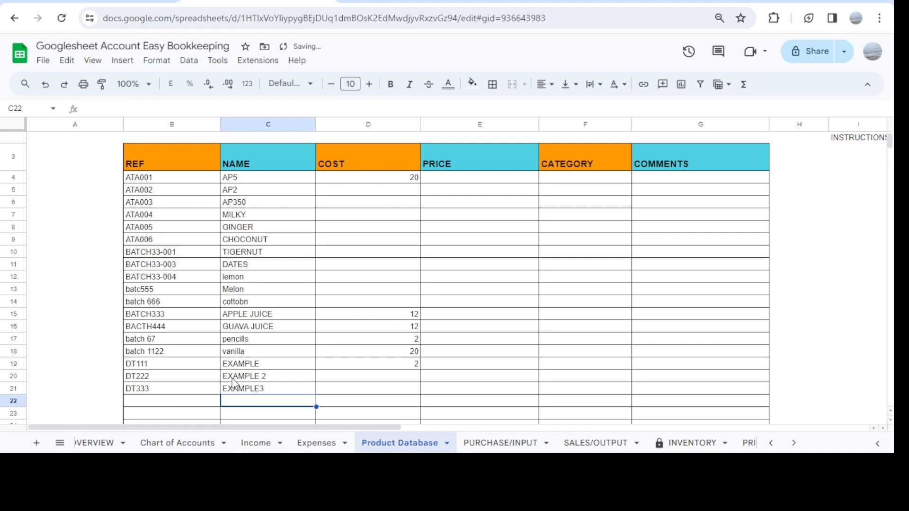
# Set the cost of products DT222 and DT333 to 2 in cells D20 and D21
pyautogui.click(393, 380)
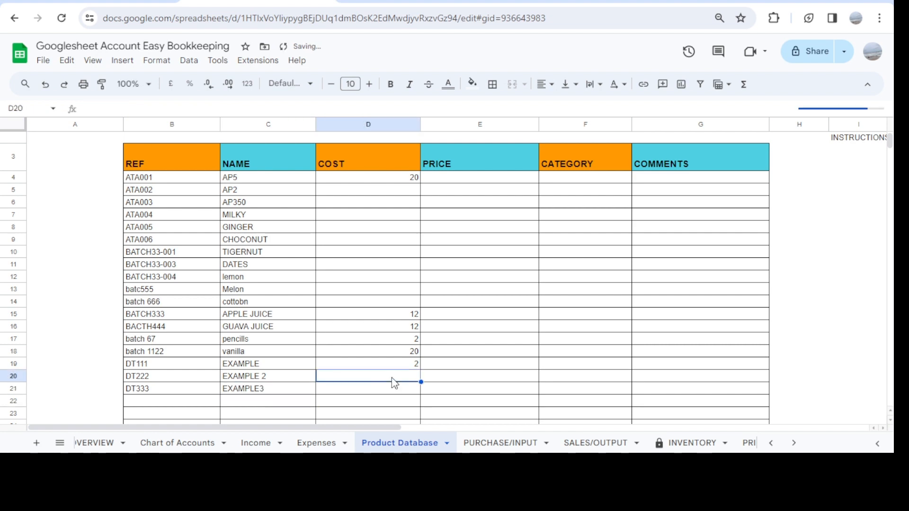
pyautogui.write('2')
pyautogui.press('Return')
pyautogui.write('2')
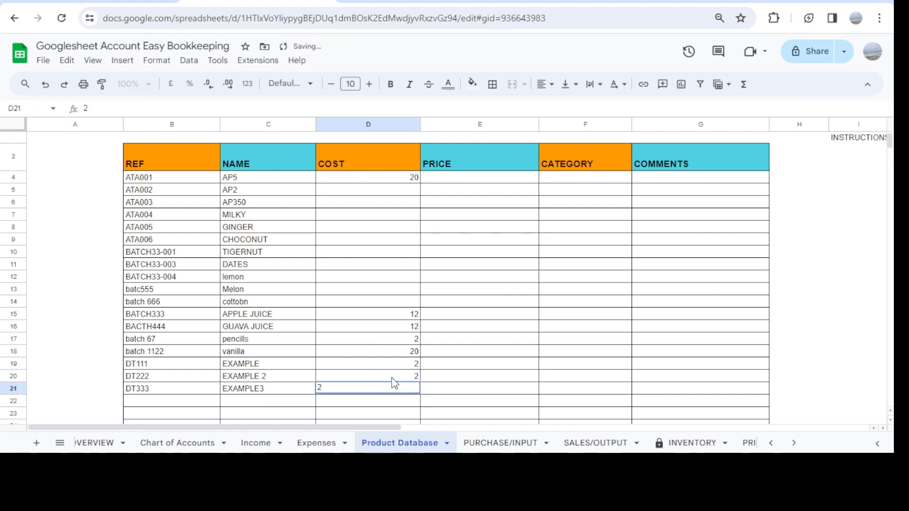
pyautogui.press('Return')
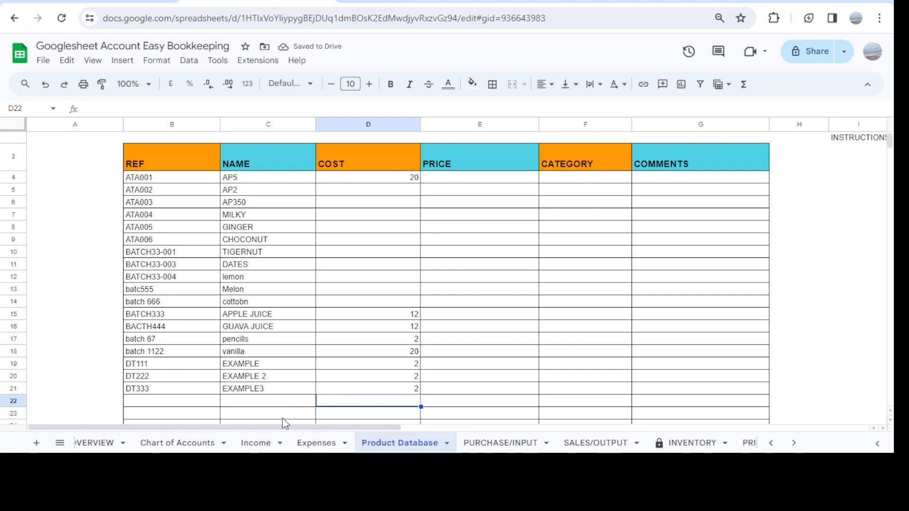
# Switch to the PURCHASE/INPUT sheet and choose EXAMPLE as the product name in the first empty row, cell A22
pyautogui.click(507, 443)
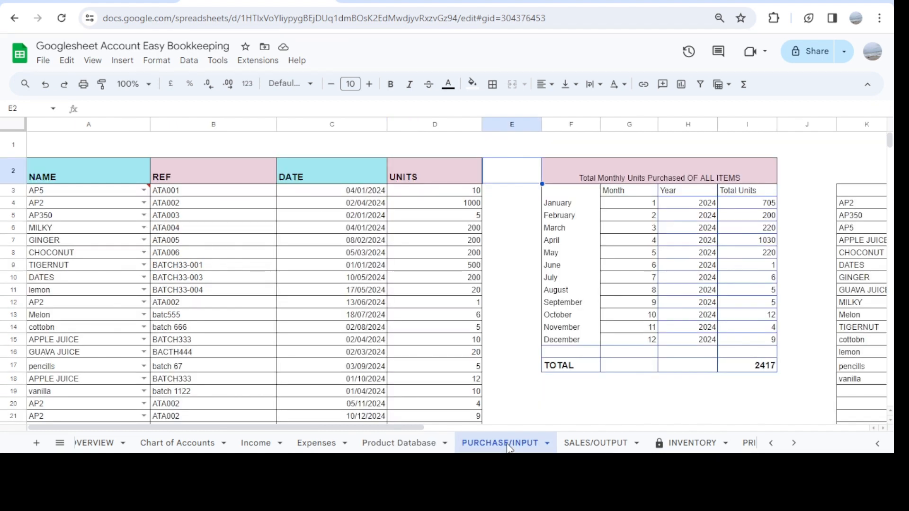
pyautogui.scroll(-3, 240, 381)
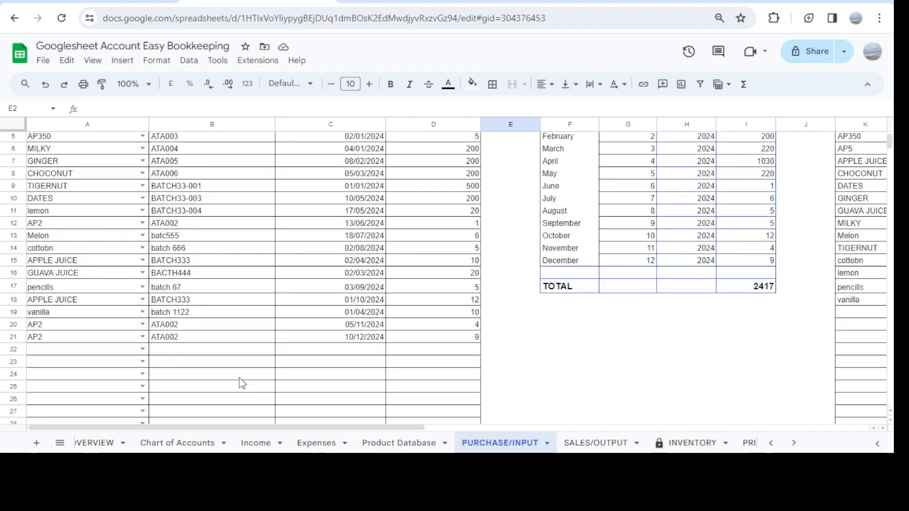
pyautogui.scroll(1, 239, 381)
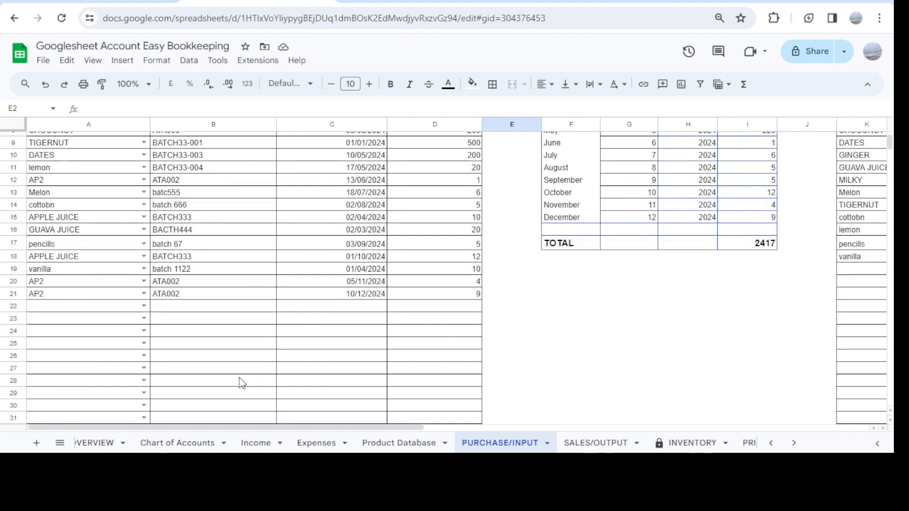
pyautogui.click(143, 305)
pyautogui.scroll(-3, 74, 369)
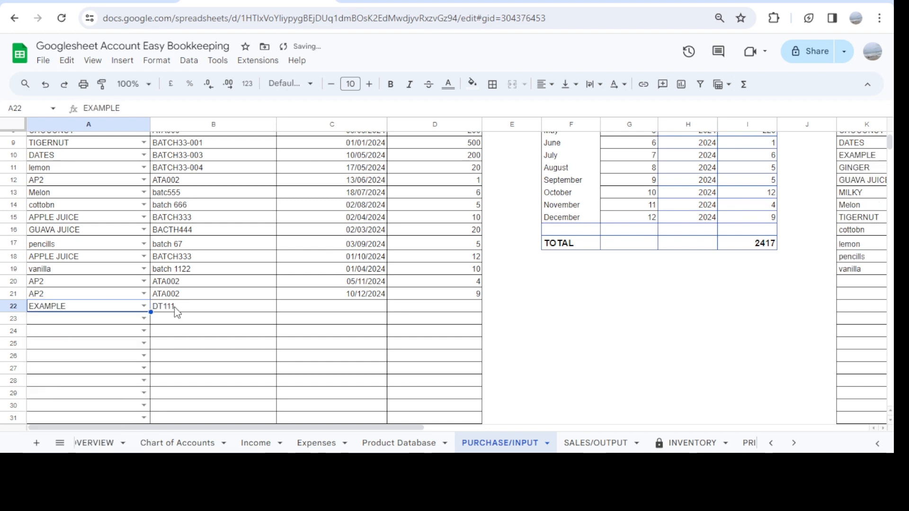
# Choose the product names EXAMPLE 2 in cell A23 and EXAMPLE3 in cell A24
pyautogui.click(141, 323)
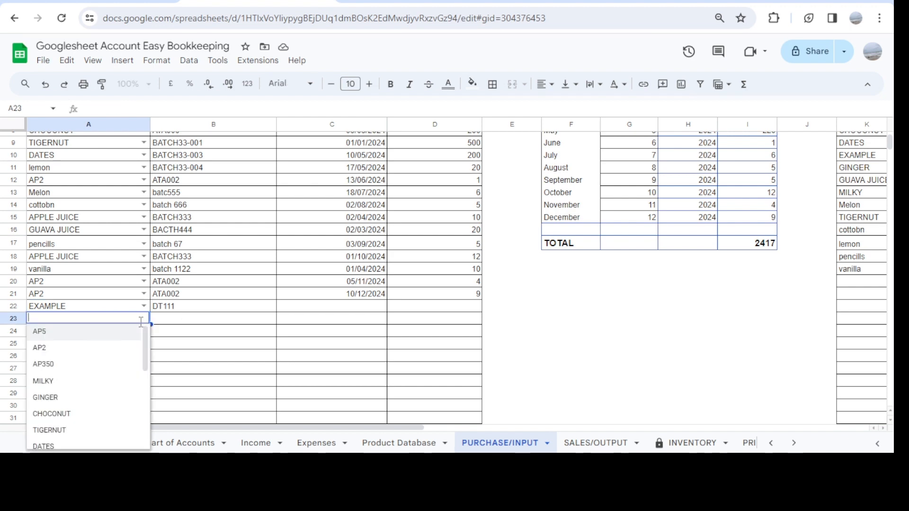
pyautogui.scroll(-3, 74, 400)
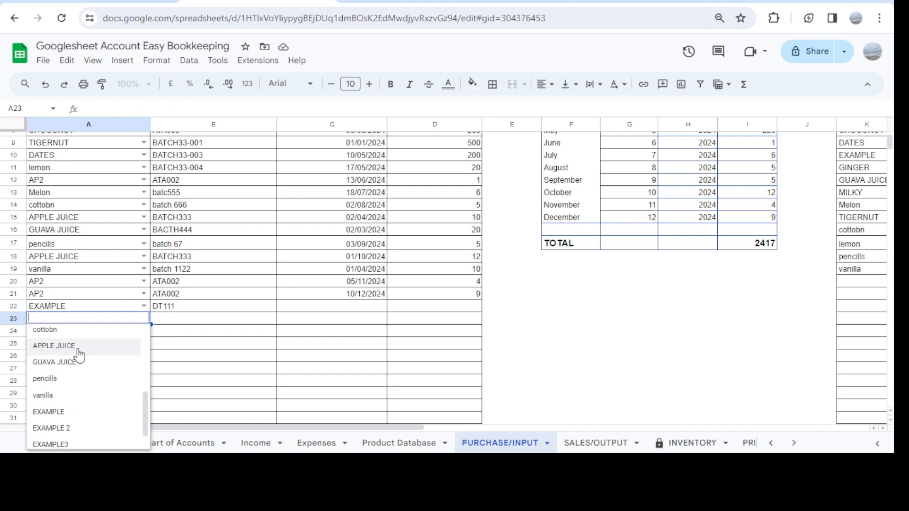
pyautogui.scroll(-1, 73, 369)
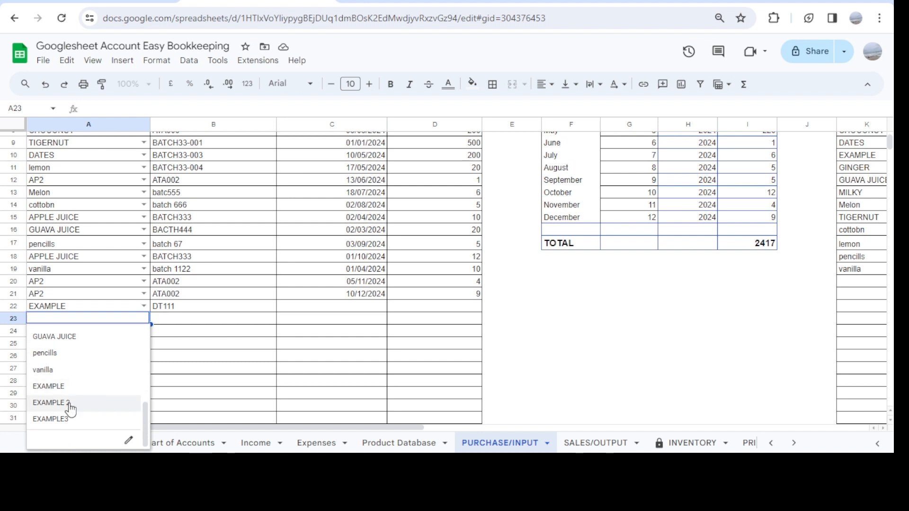
pyautogui.click(70, 403)
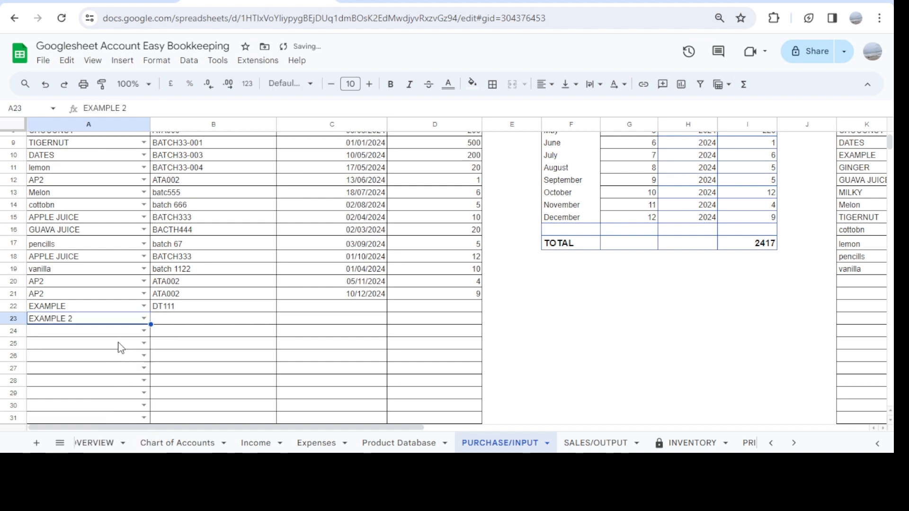
pyautogui.click(142, 331)
pyautogui.scroll(-3, 94, 410)
pyautogui.scroll(-3, 71, 416)
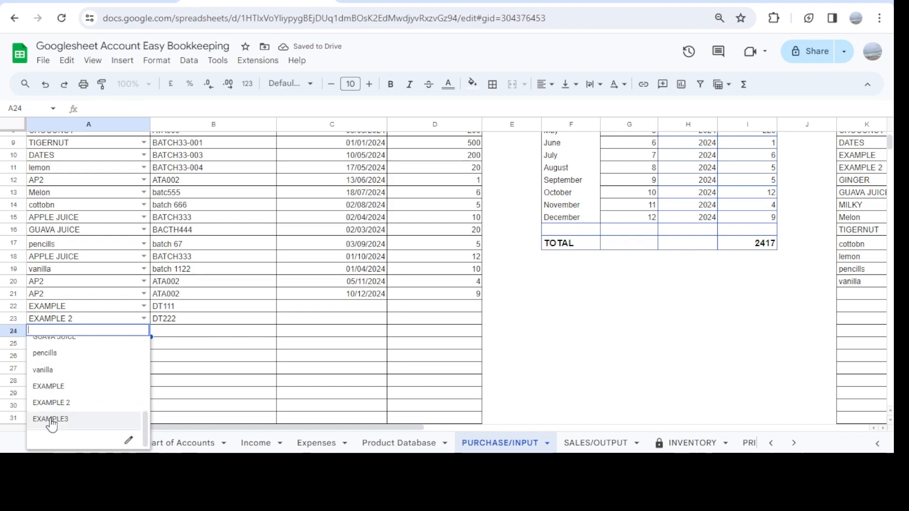
pyautogui.click(50, 420)
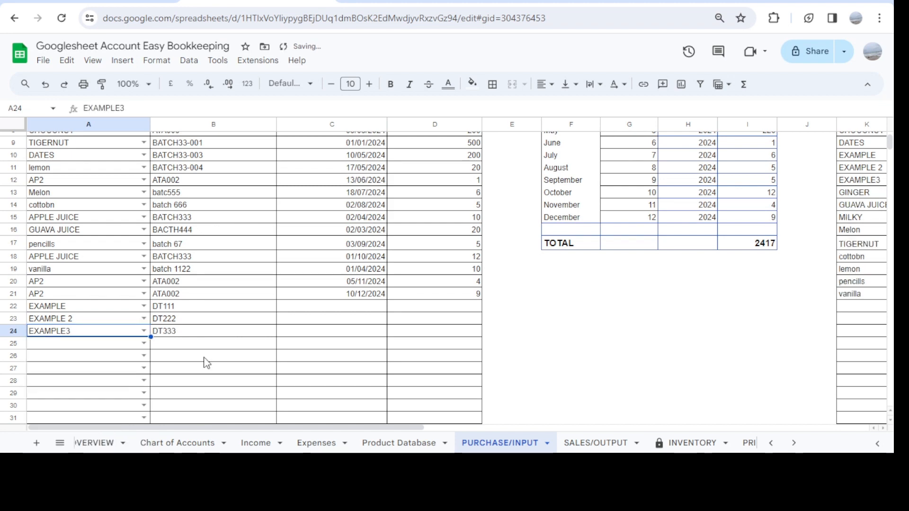
# Set the purchase date of the EXAMPLE product in cell C22 to 12/04/2024
pyautogui.scroll(5, 370, 327)
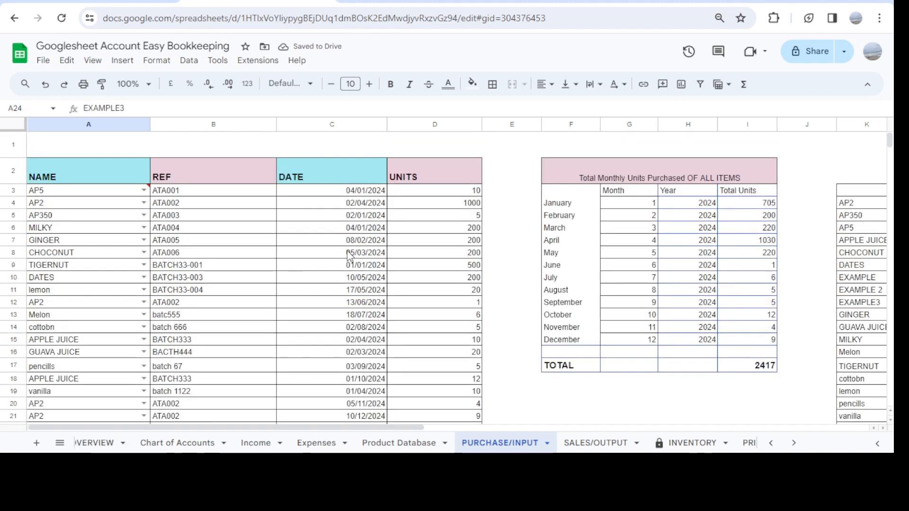
pyautogui.scroll(-5, 347, 246)
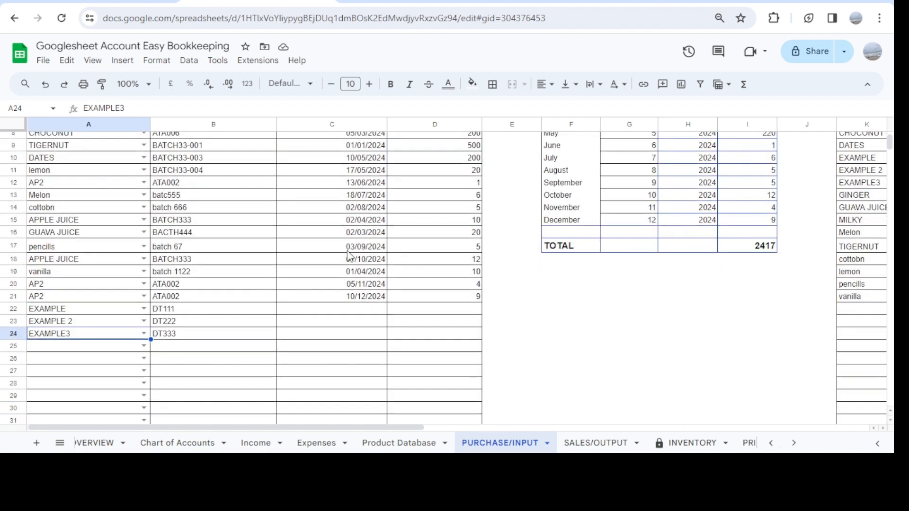
pyautogui.doubleClick(353, 311)
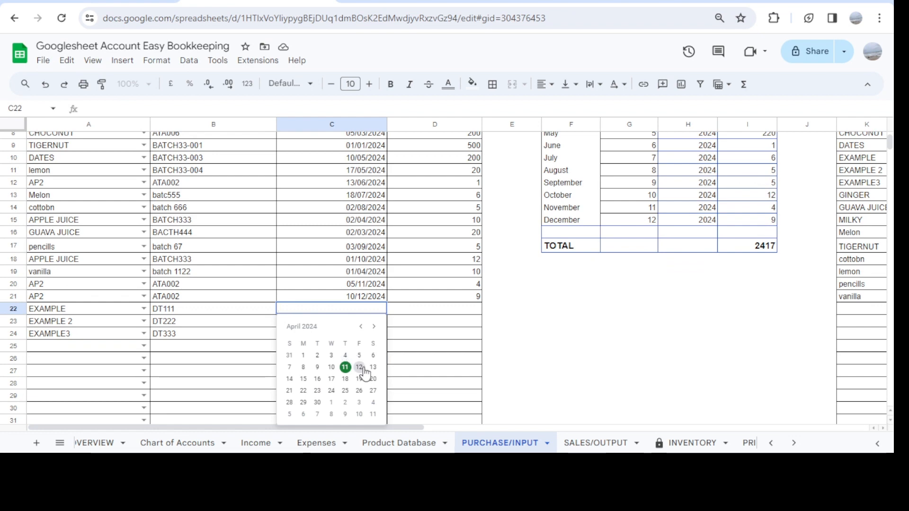
pyautogui.click(360, 367)
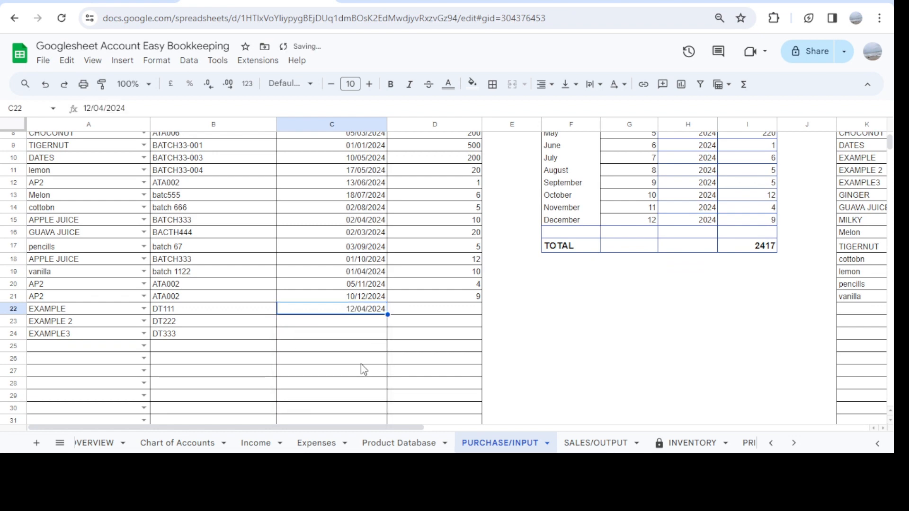
# Set the purchase dates to 13/04/2024 for EXAMPLE 2 and 14/04/2024 for EXAMPLE3 in cells C23 and C24
pyautogui.click(357, 323)
pyautogui.doubleClick(356, 322)
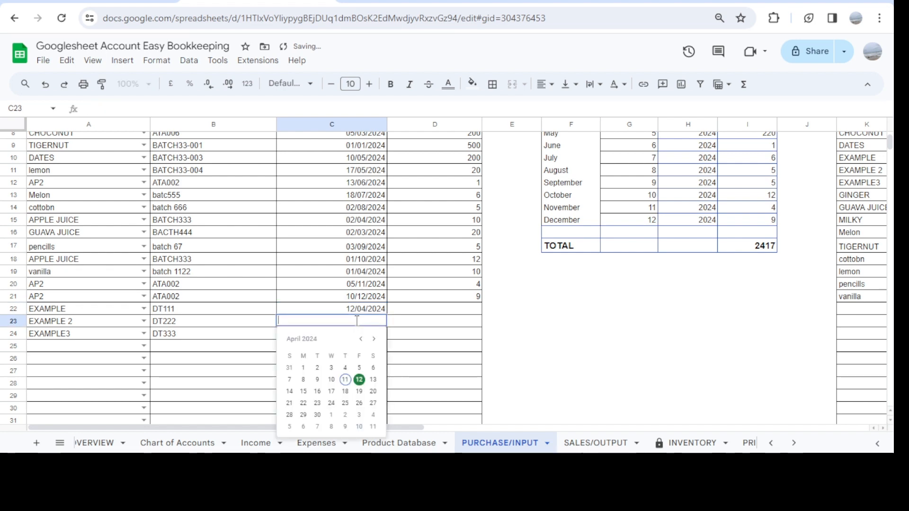
pyautogui.click(373, 380)
pyautogui.click(357, 333)
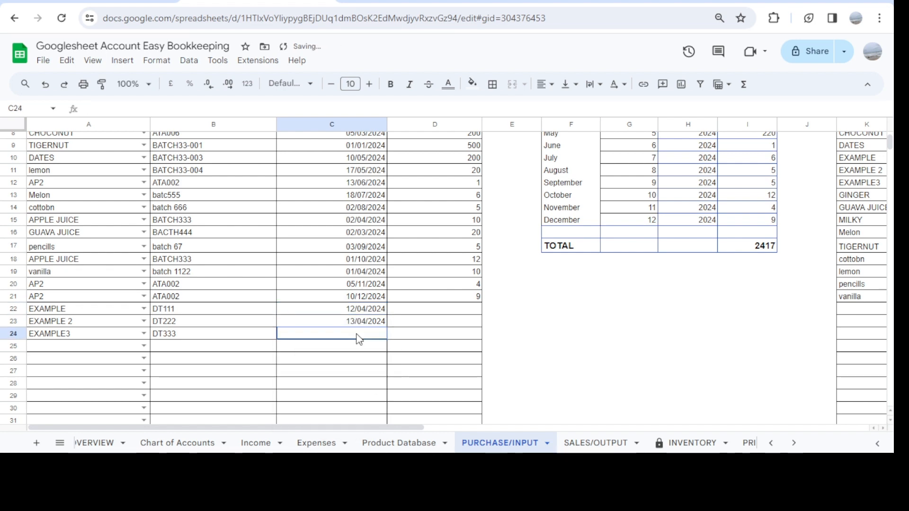
pyautogui.doubleClick(357, 334)
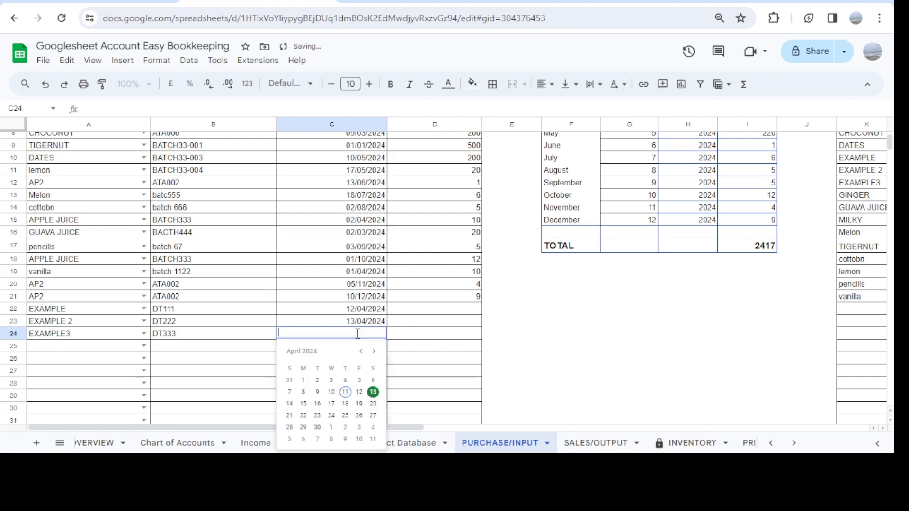
pyautogui.click(289, 404)
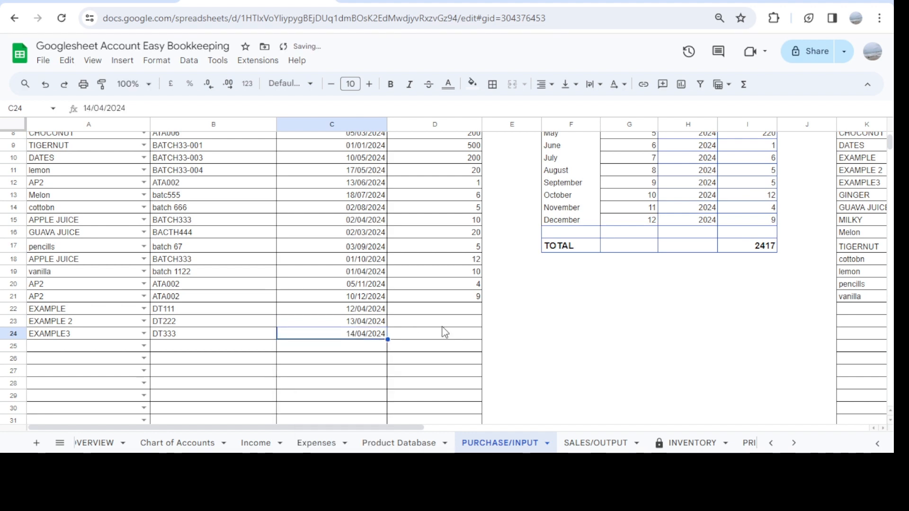
pyautogui.scroll(5, 436, 300)
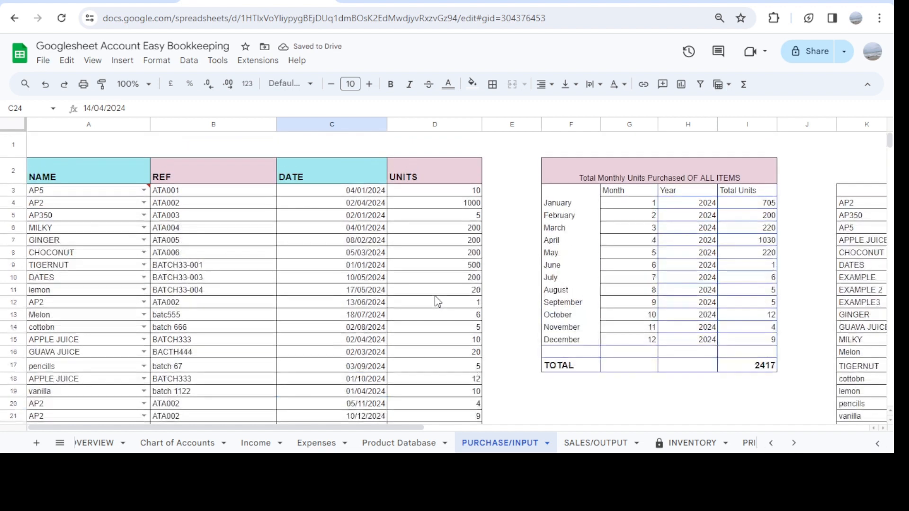
pyautogui.scroll(-4, 436, 300)
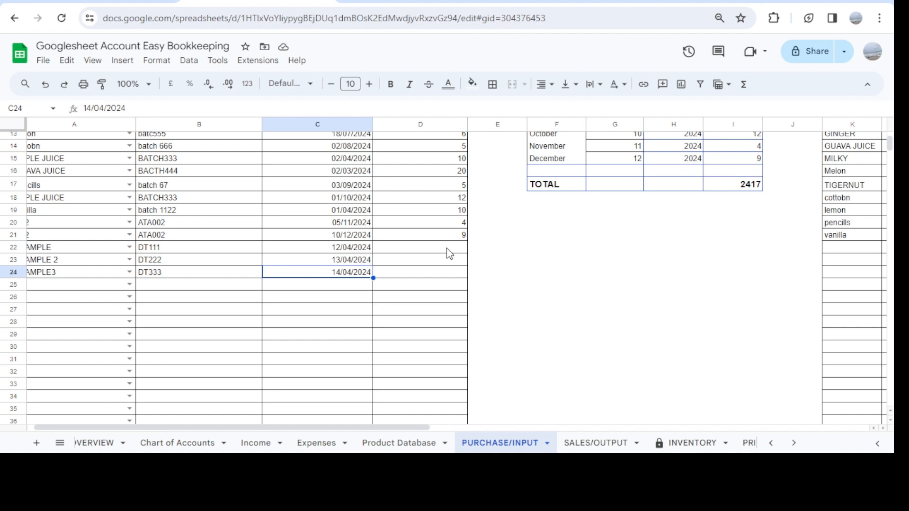
pyautogui.write('12')
pyautogui.press('Return')
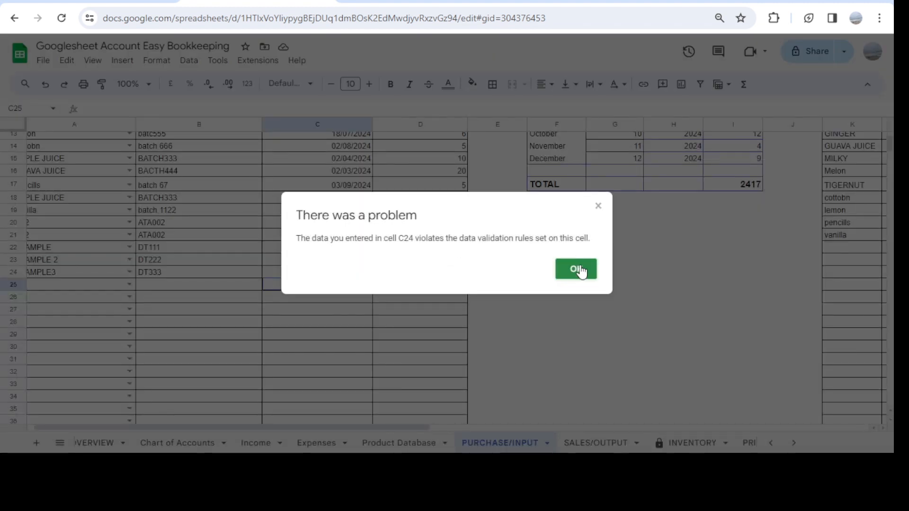
pyautogui.click(580, 271)
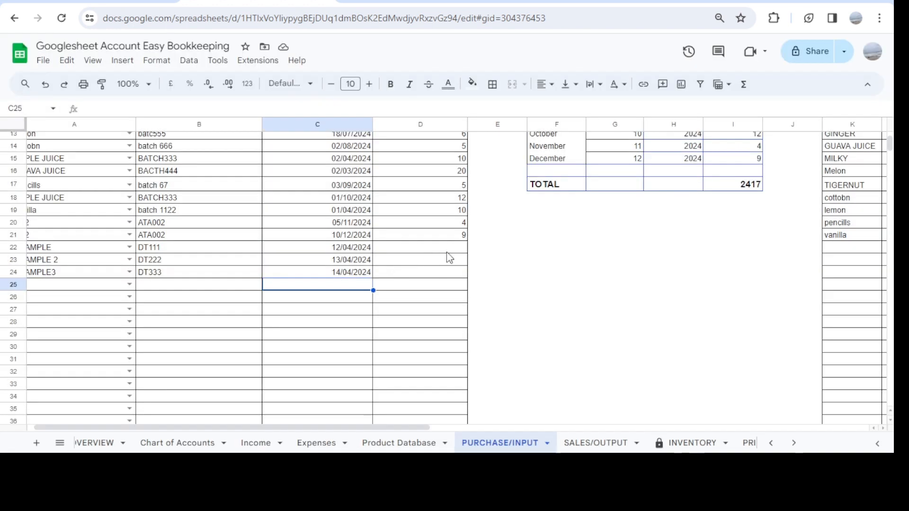
# Enter 12 purchased units for each of the three example products in cells D22 to D24
pyautogui.click(457, 252)
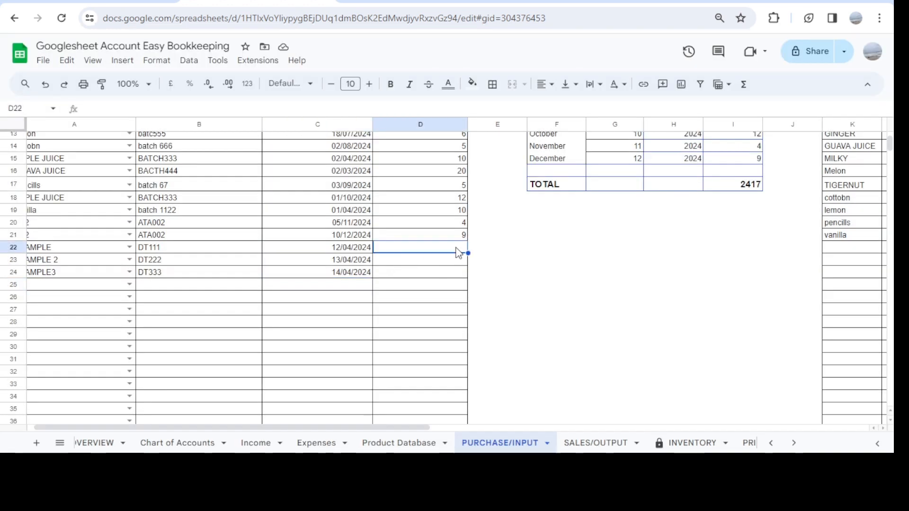
pyautogui.write('12')
pyautogui.press('Return')
pyautogui.write('1')
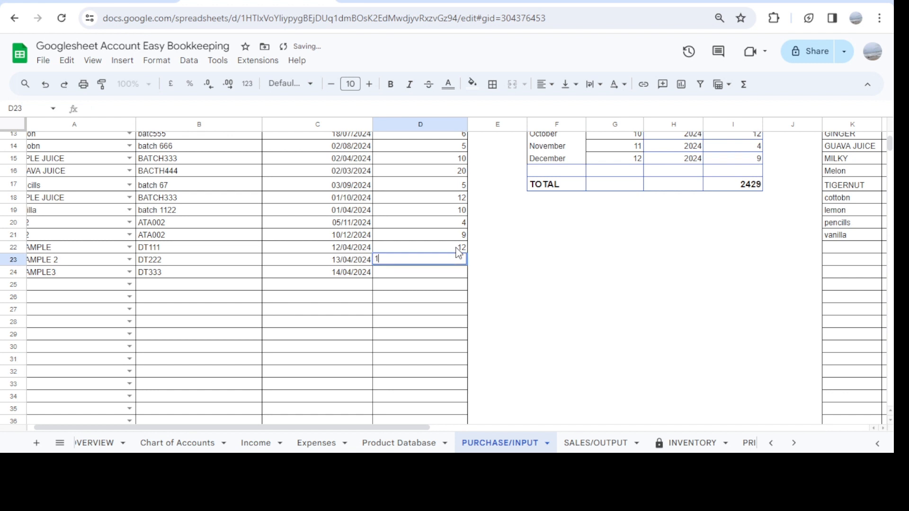
pyautogui.press('Return')
pyautogui.write('12')
pyautogui.press('Return')
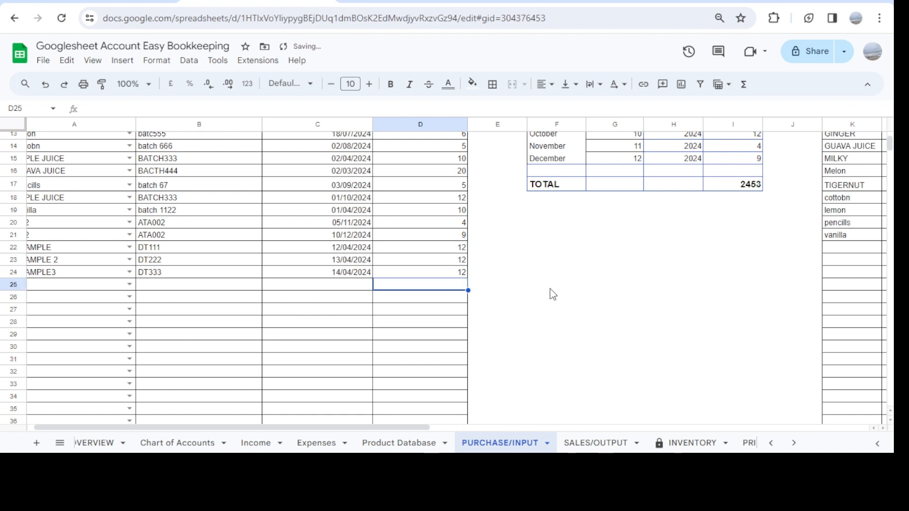
pyautogui.scroll(2, 552, 294)
pyautogui.scroll(2, 552, 294)
pyautogui.hscroll(-1, 553, 295)
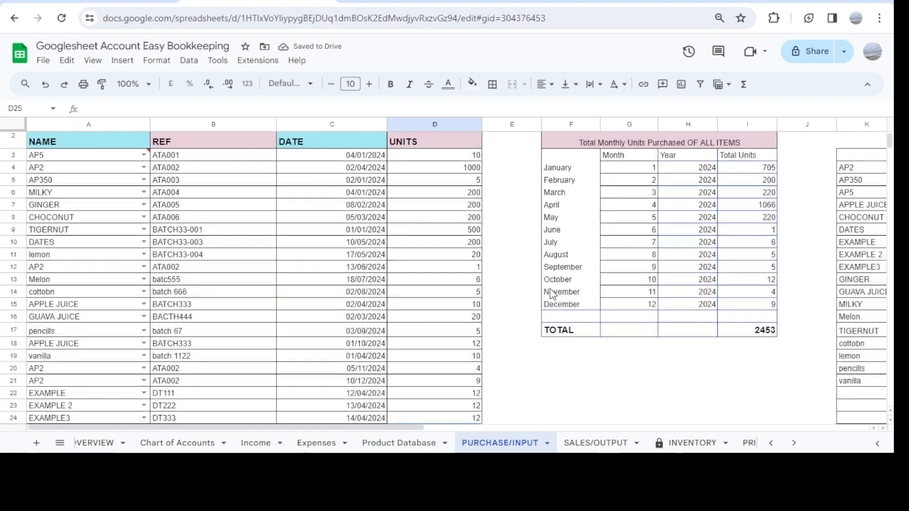
pyautogui.scroll(1, 553, 294)
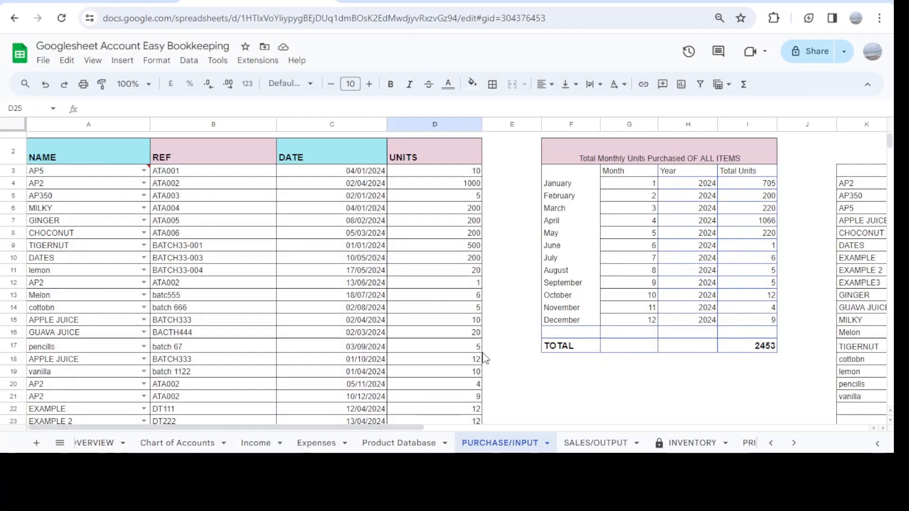
# Review the recorded purchases, the total monthly units table and the monthly total items purchased table on the PURCHASE/INPUT sheet
pyautogui.scroll(-2, 520, 380)
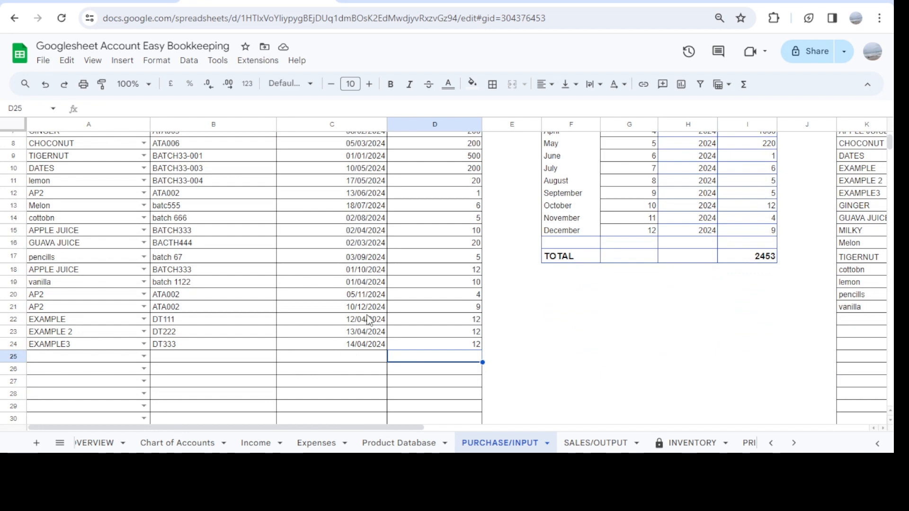
pyautogui.scroll(3, 591, 332)
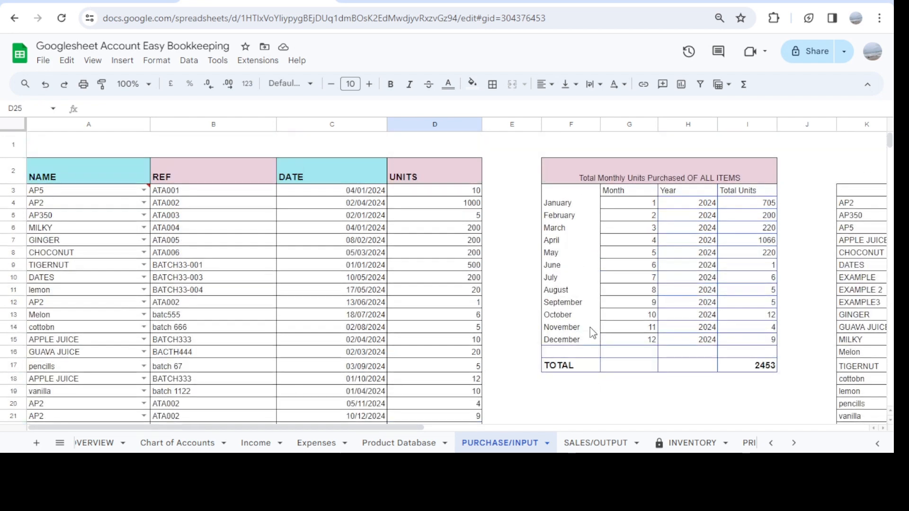
pyautogui.hscroll(2, 591, 330)
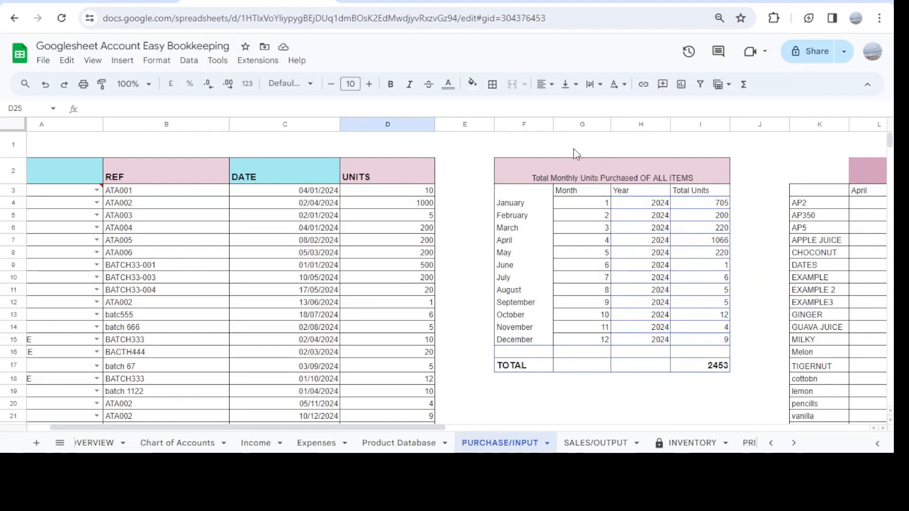
pyautogui.hscroll(2, 659, 279)
pyautogui.hscroll(3, 659, 279)
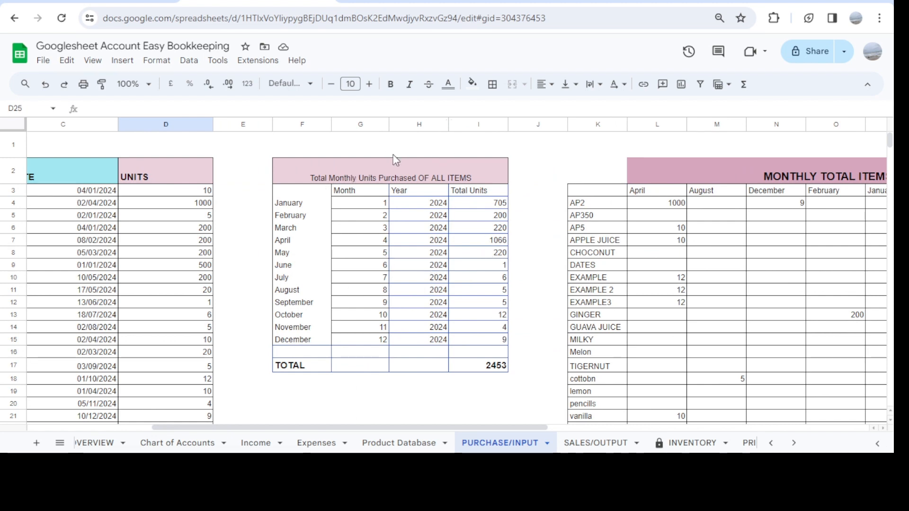
pyautogui.click(475, 254)
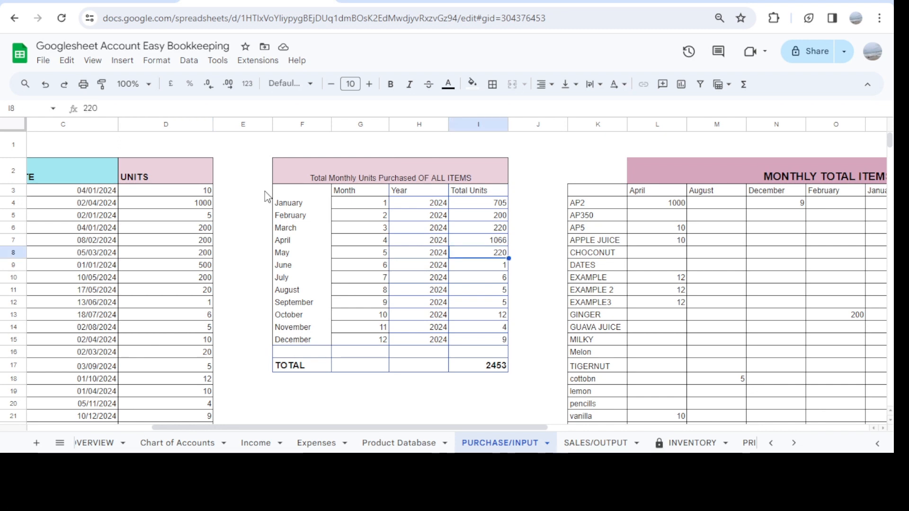
pyautogui.hscroll(-3, 115, 278)
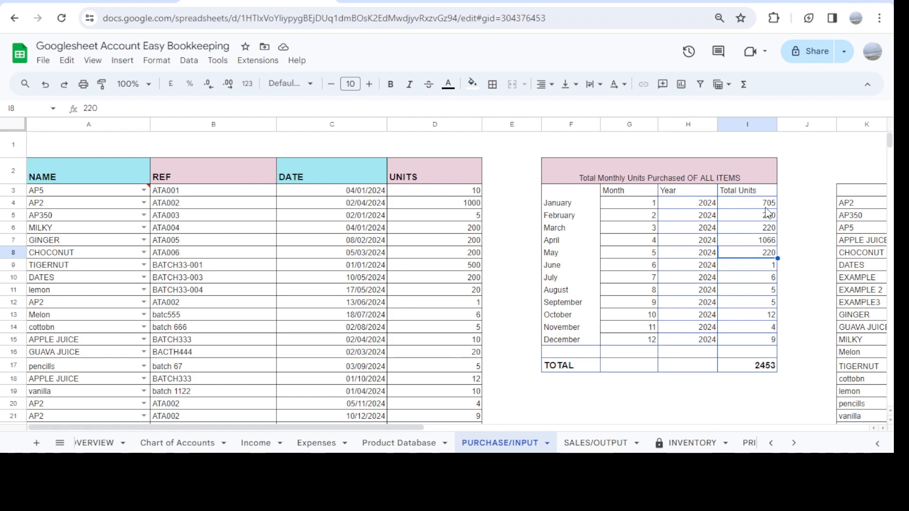
pyautogui.hscroll(3, 796, 259)
pyautogui.hscroll(5, 797, 259)
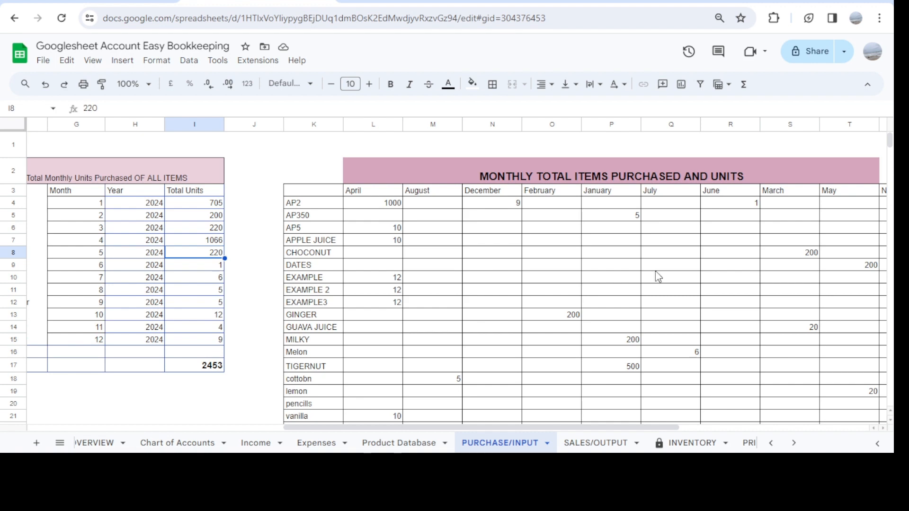
# On the SALES/OUTPUT sheet, choose the product name EXAMPLE in cell A19
pyautogui.click(597, 444)
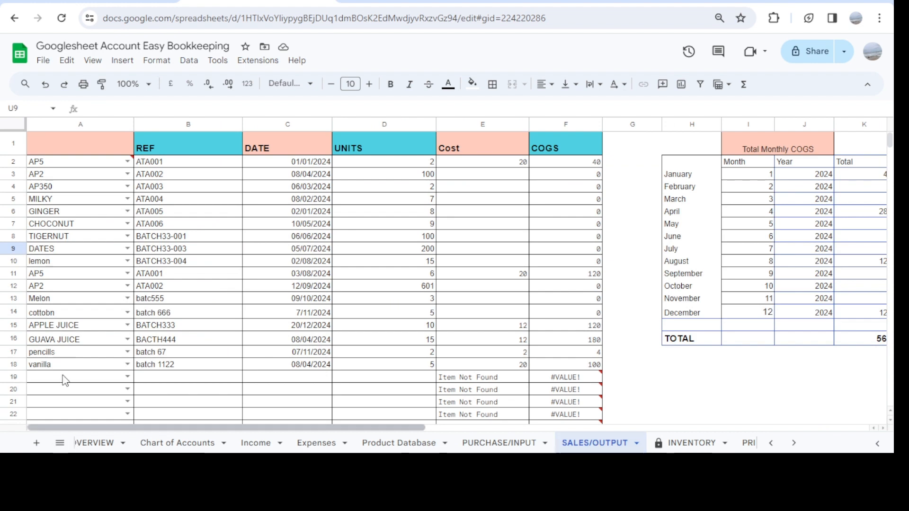
pyautogui.scroll(-2, 106, 374)
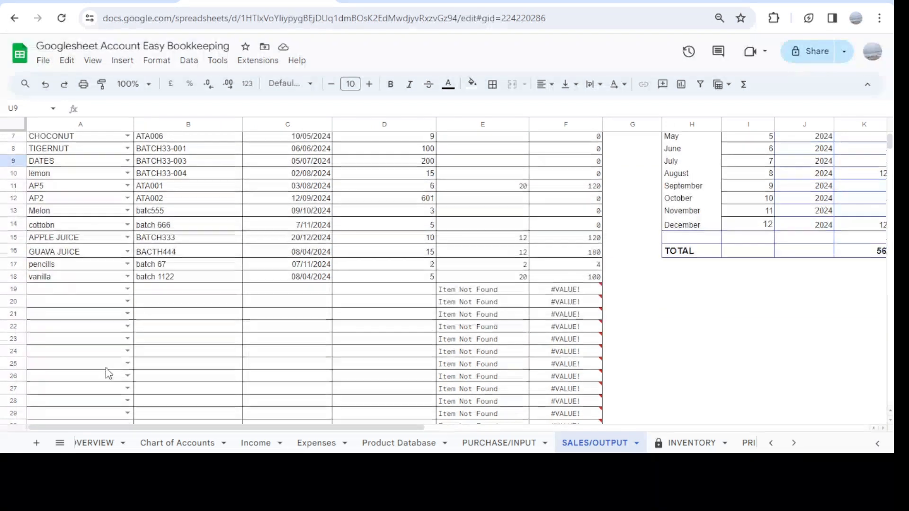
pyautogui.click(127, 289)
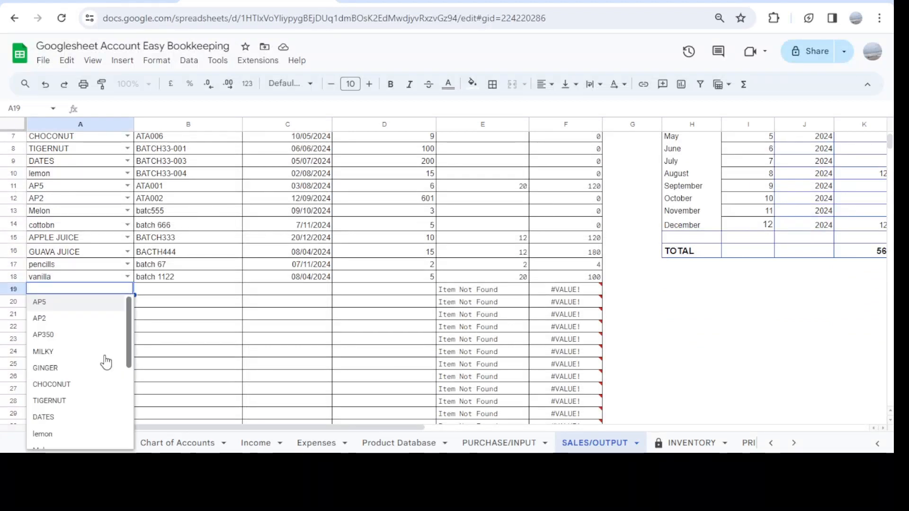
pyautogui.scroll(-5, 92, 416)
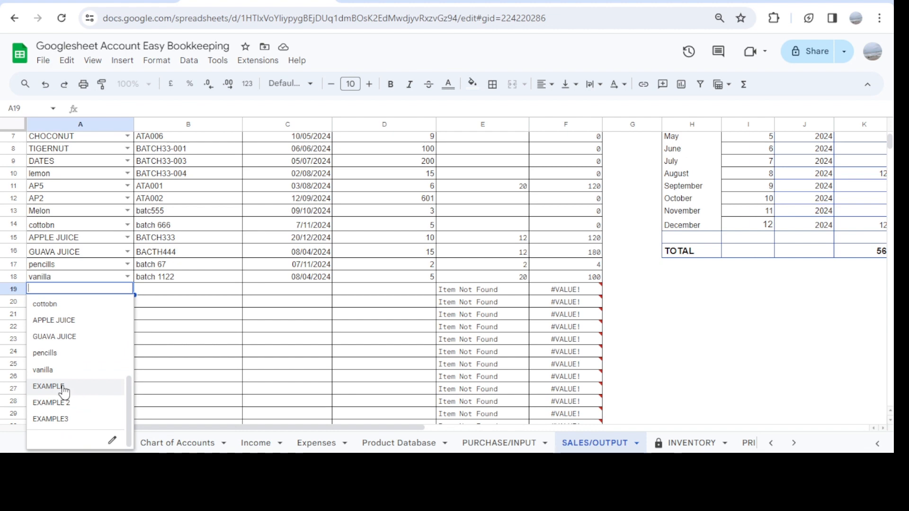
pyautogui.click(63, 387)
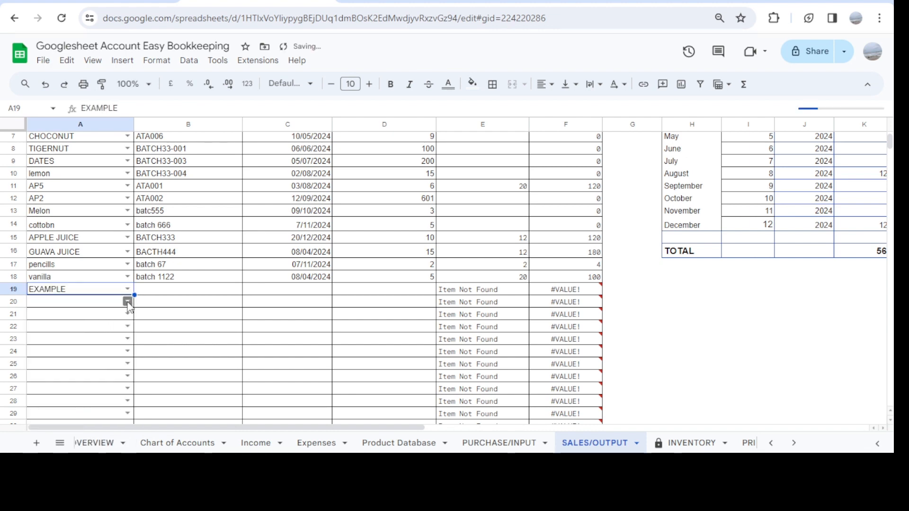
# Choose the product names EXAMPLE 2 in cell A20 and EXAMPLE3 in cell A21 of the sales list
pyautogui.click(127, 302)
pyautogui.scroll(-5, 76, 402)
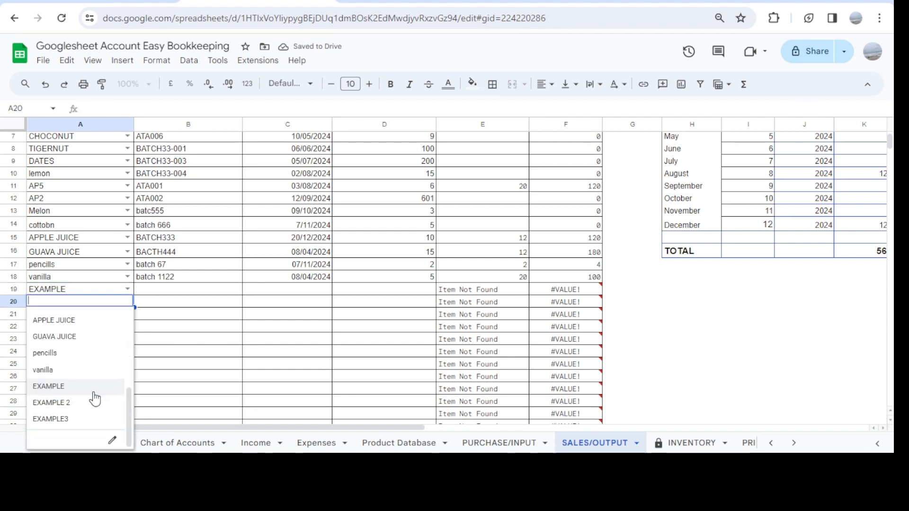
pyautogui.click(73, 405)
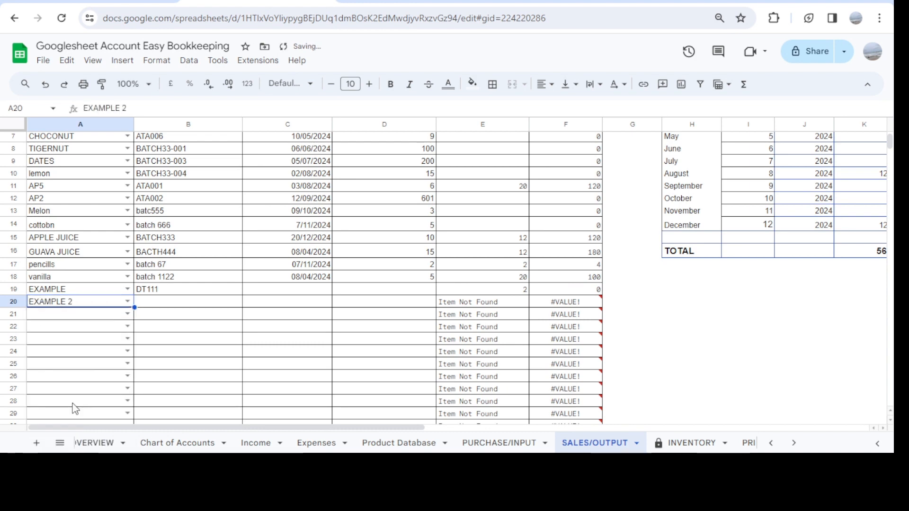
pyautogui.click(127, 314)
pyautogui.scroll(-5, 59, 421)
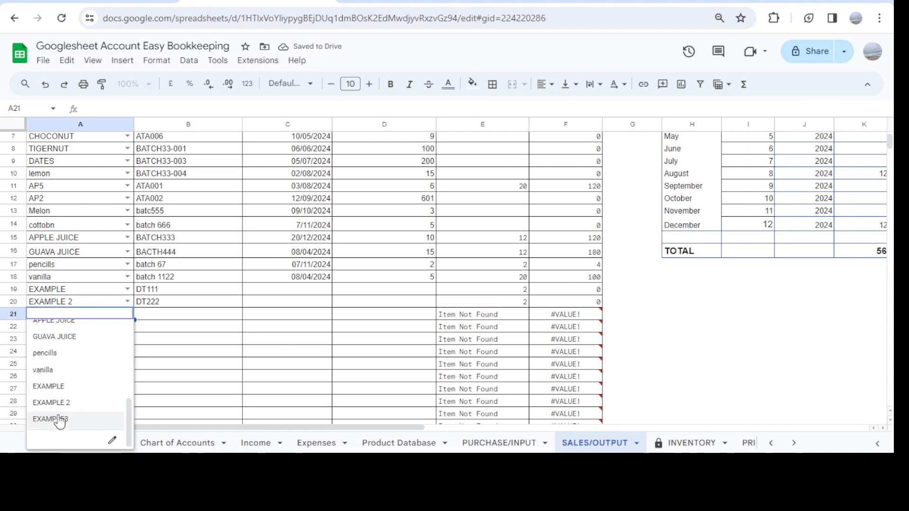
pyautogui.click(60, 420)
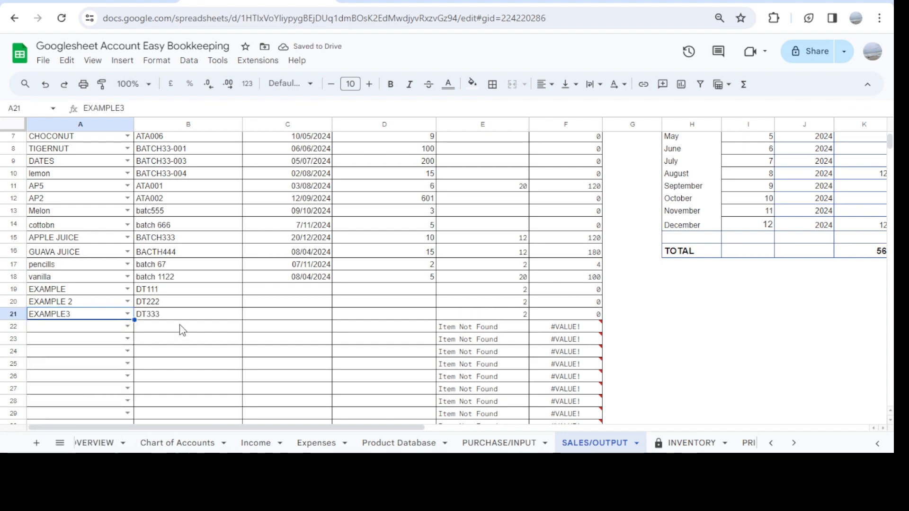
# Set the sale date of all three example products in cells C19 to C21 to 18/04/2024
pyautogui.doubleClick(294, 290)
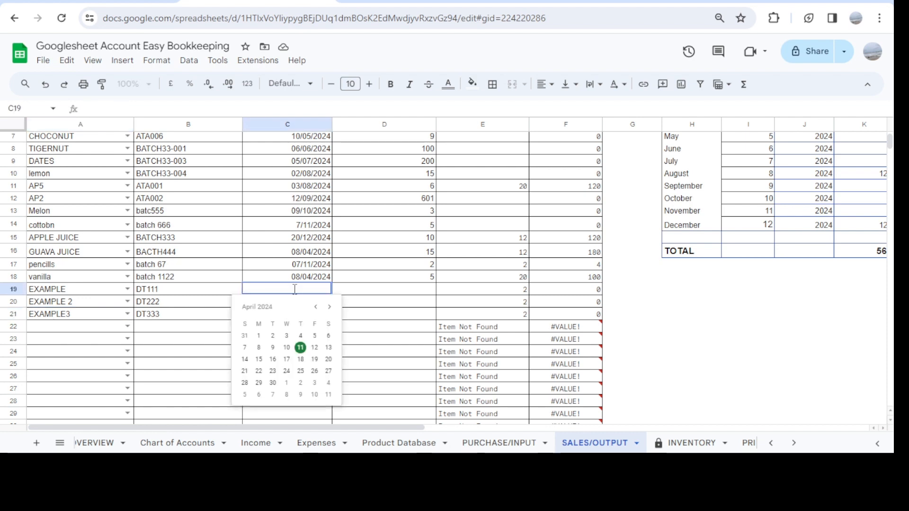
pyautogui.click(303, 362)
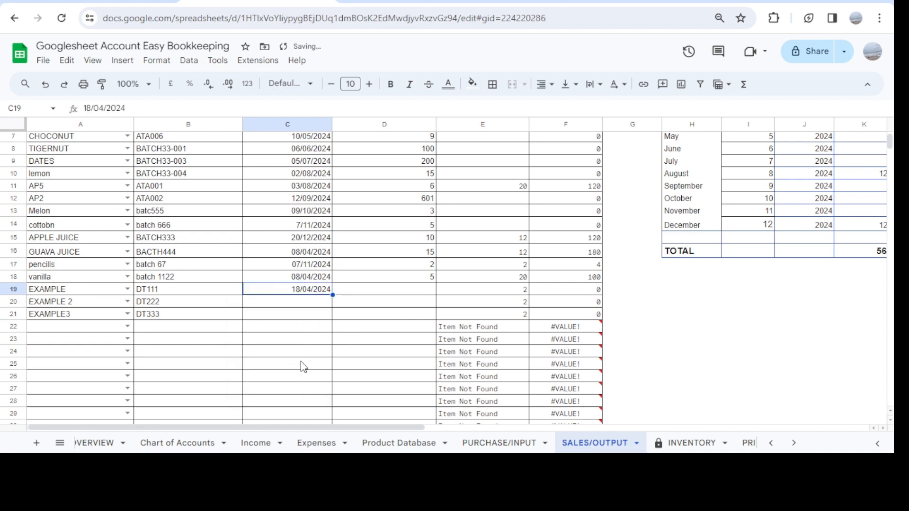
pyautogui.doubleClick(301, 306)
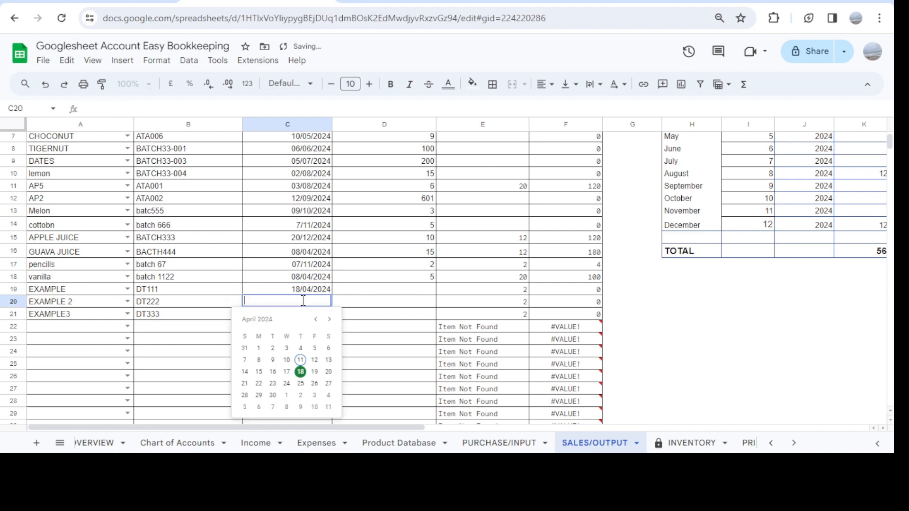
pyautogui.click(301, 374)
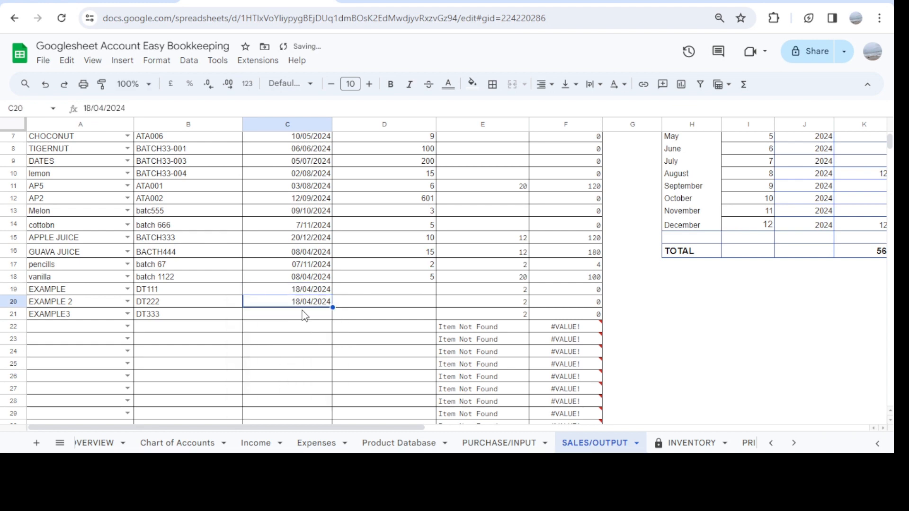
pyautogui.click(305, 315)
pyautogui.doubleClick(304, 315)
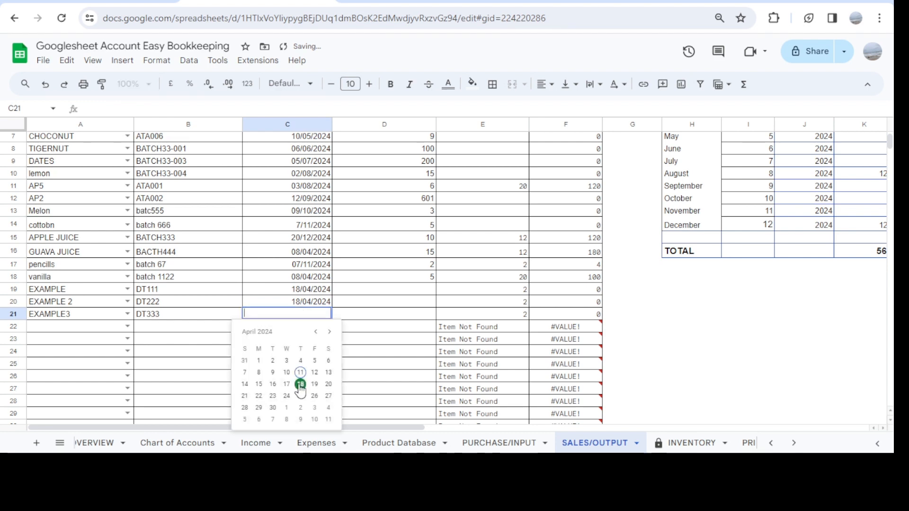
pyautogui.click(300, 385)
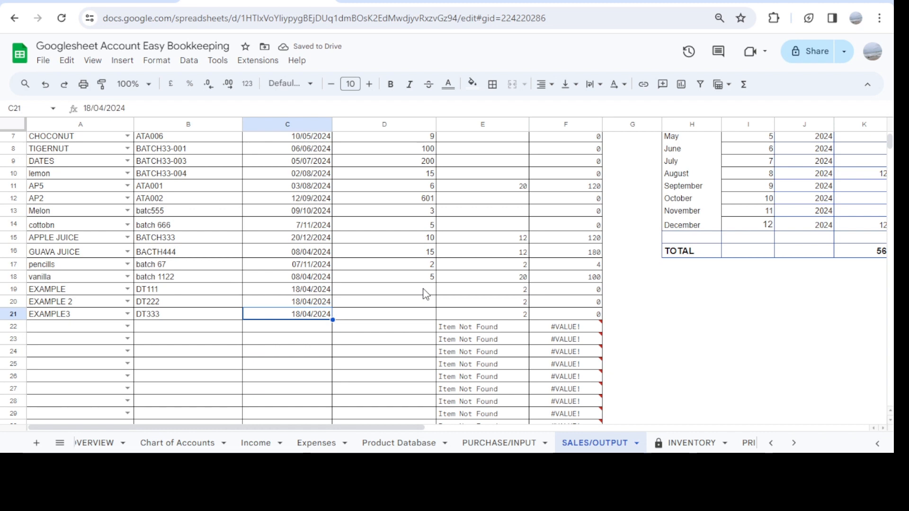
# Enter the units sold as 5 for EXAMPLE, 7 for EXAMPLE 2 and 12 for EXAMPLE3 in cells D19 to D21
pyautogui.scroll(3, 425, 293)
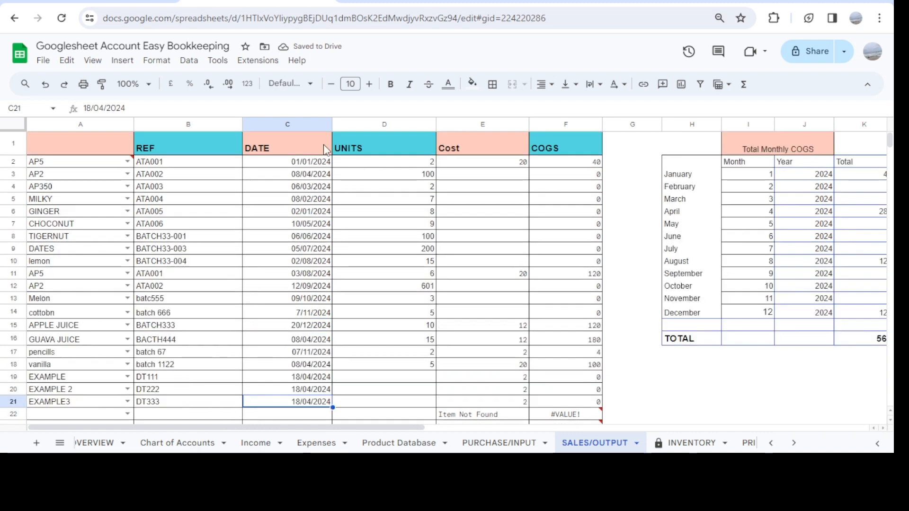
pyautogui.scroll(-3, 379, 290)
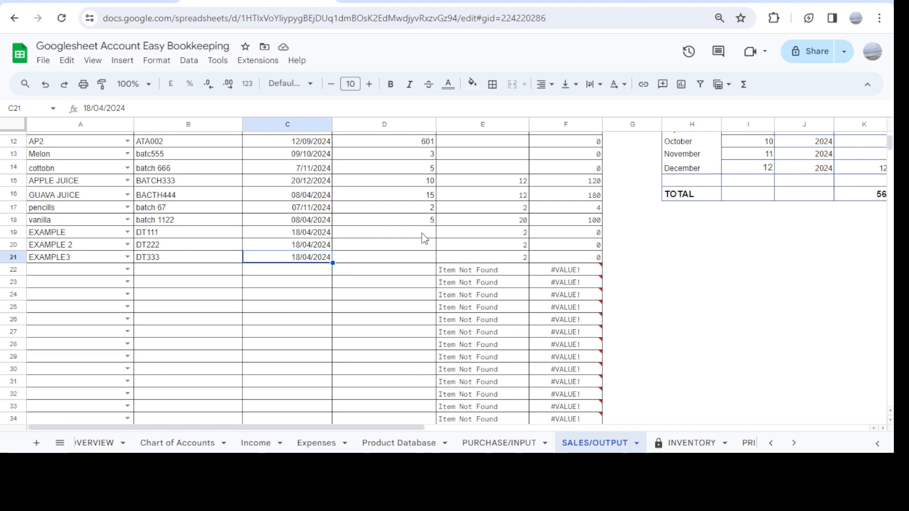
pyautogui.click(423, 237)
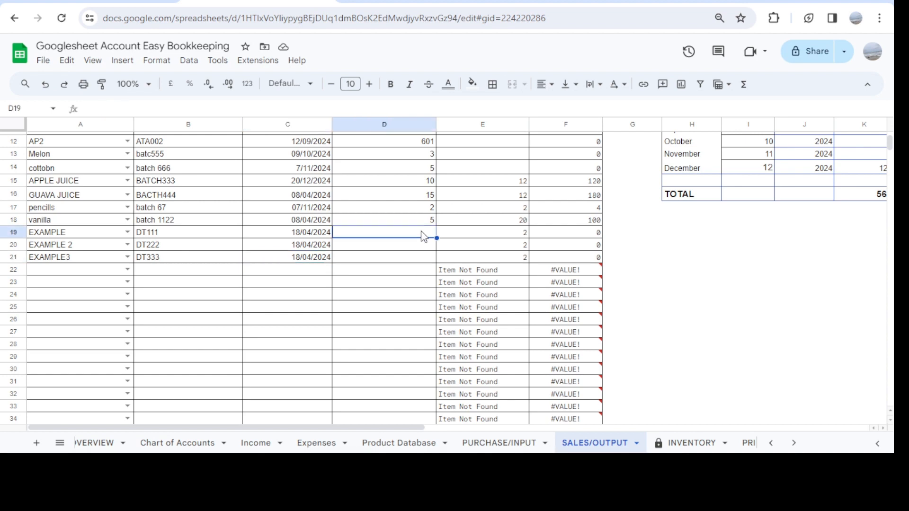
pyautogui.write('5')
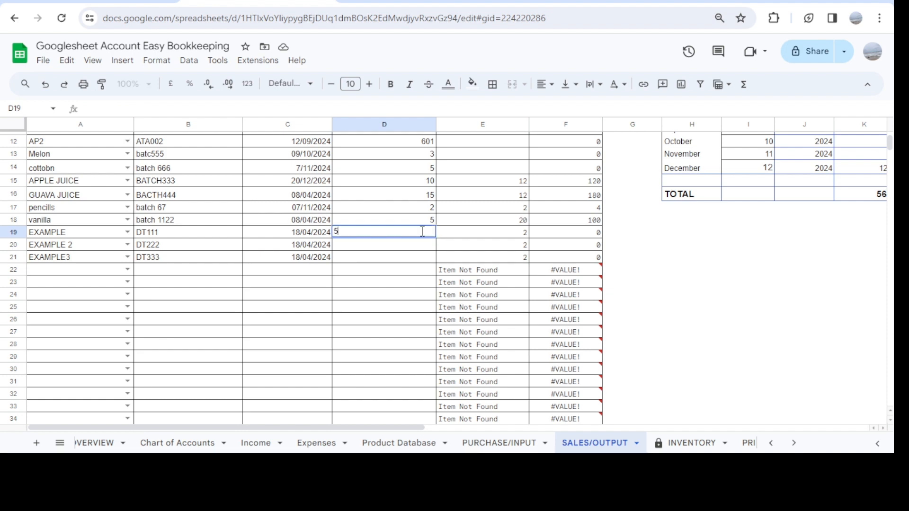
pyautogui.press('Return')
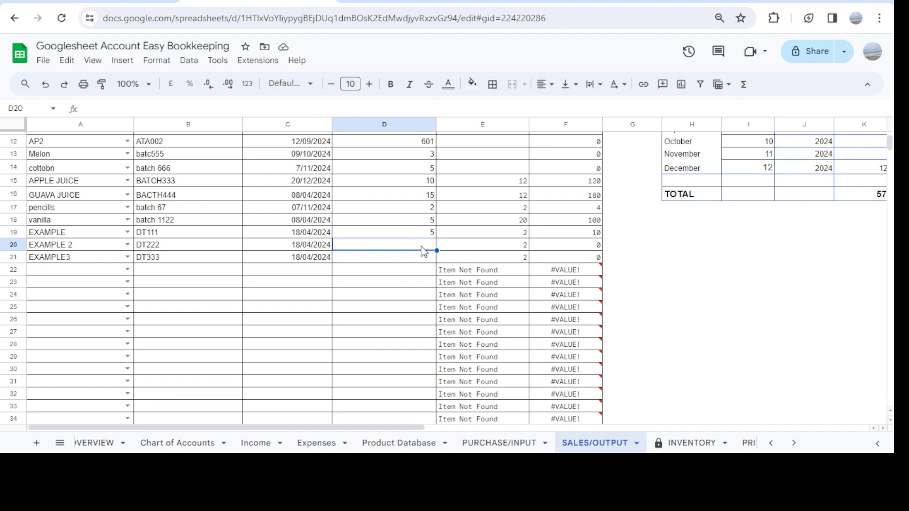
pyautogui.write('7')
pyautogui.press('Return')
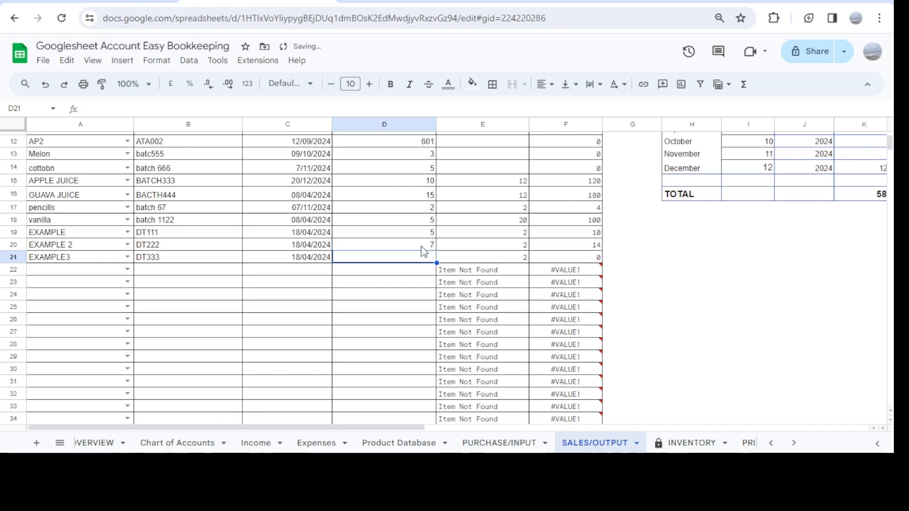
pyautogui.write('12')
pyautogui.press('Return')
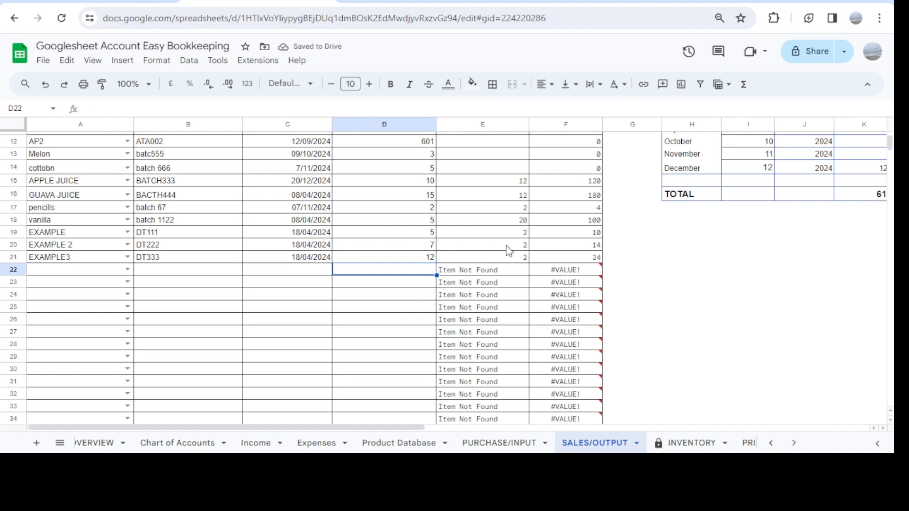
# Review the Cost and COGS columns for the example products' sales alongside the Total Monthly COGS table
pyautogui.scroll(5, 514, 253)
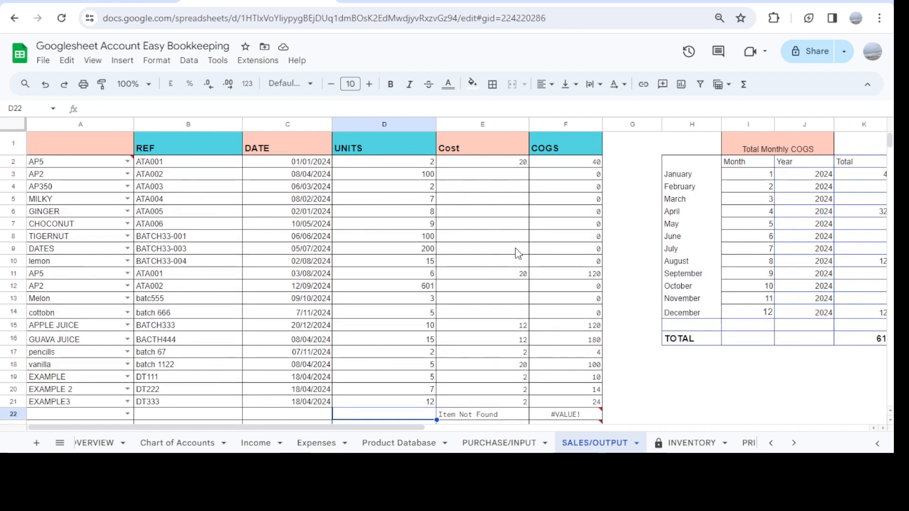
pyautogui.scroll(-2, 519, 253)
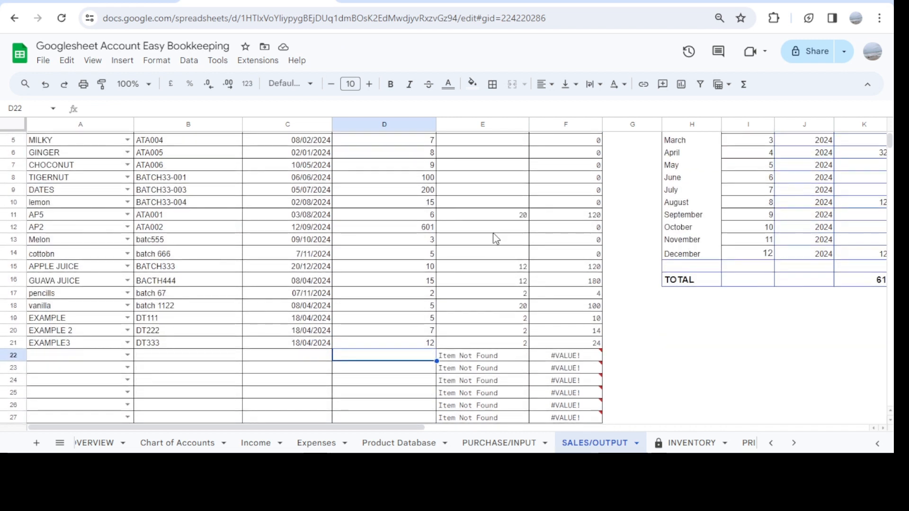
pyautogui.scroll(3, 494, 237)
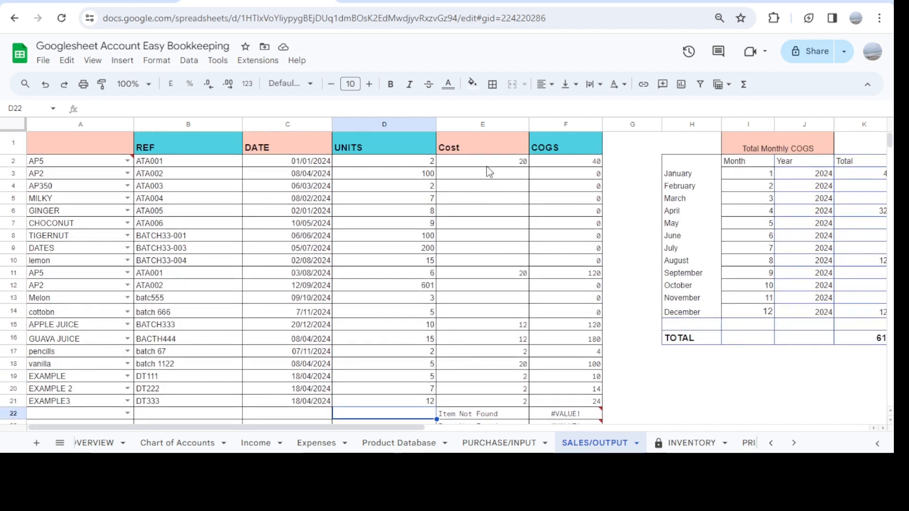
pyautogui.scroll(-2, 496, 361)
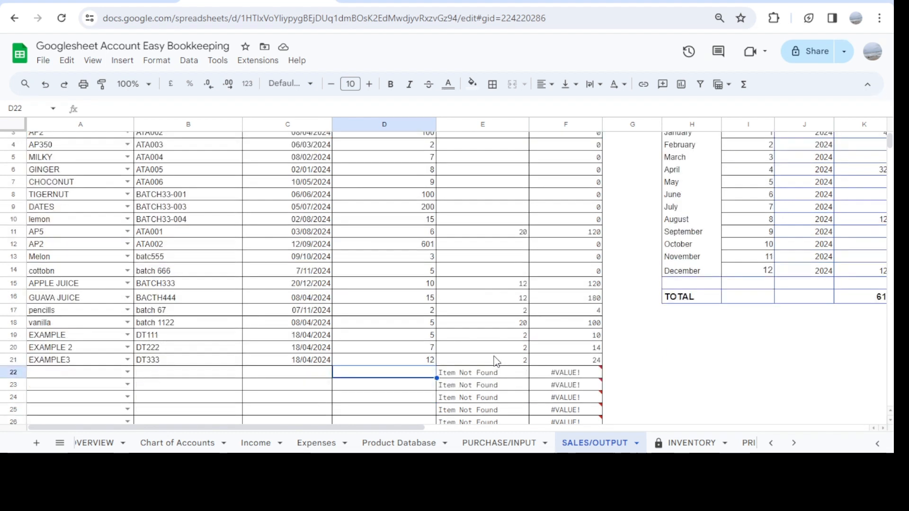
pyautogui.scroll(-2, 496, 361)
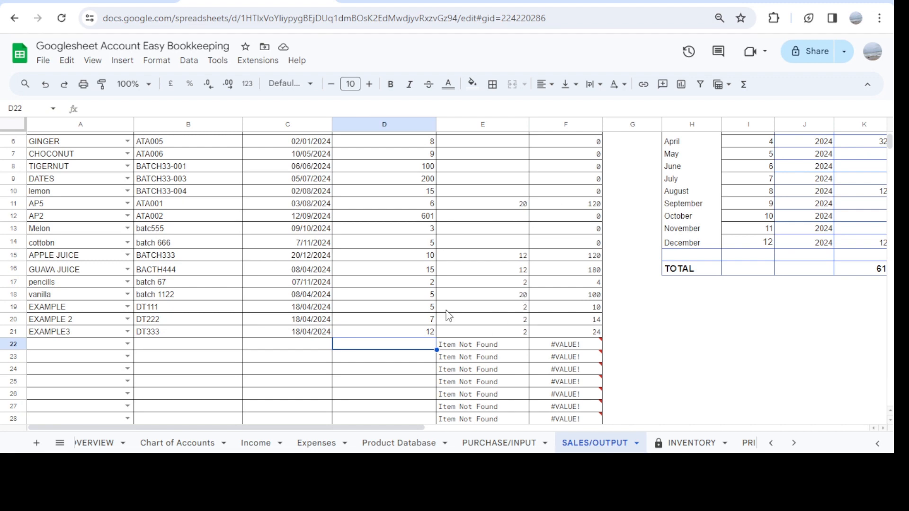
pyautogui.scroll(3, 574, 279)
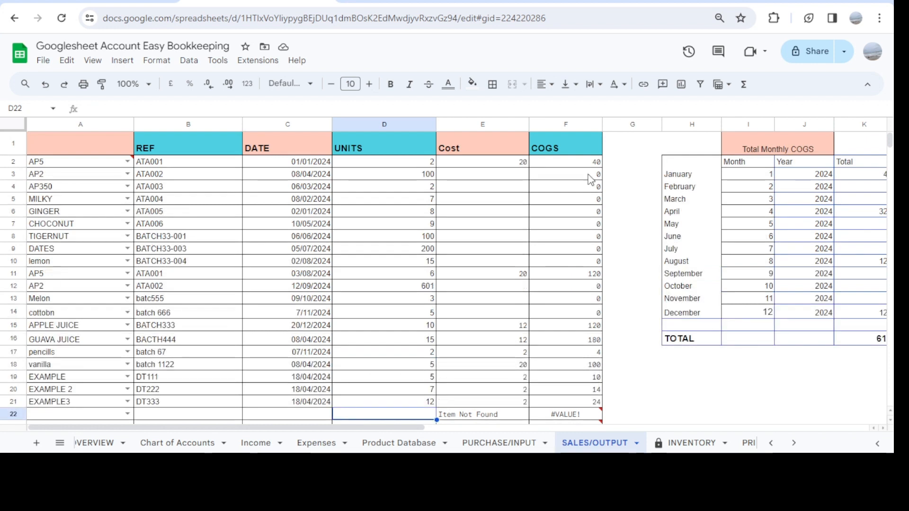
# Examine the COGS of the listed sales, the Total Monthly COGS table and the monthly item names and units table in SALES/OUTPUT
pyautogui.scroll(-3, 572, 310)
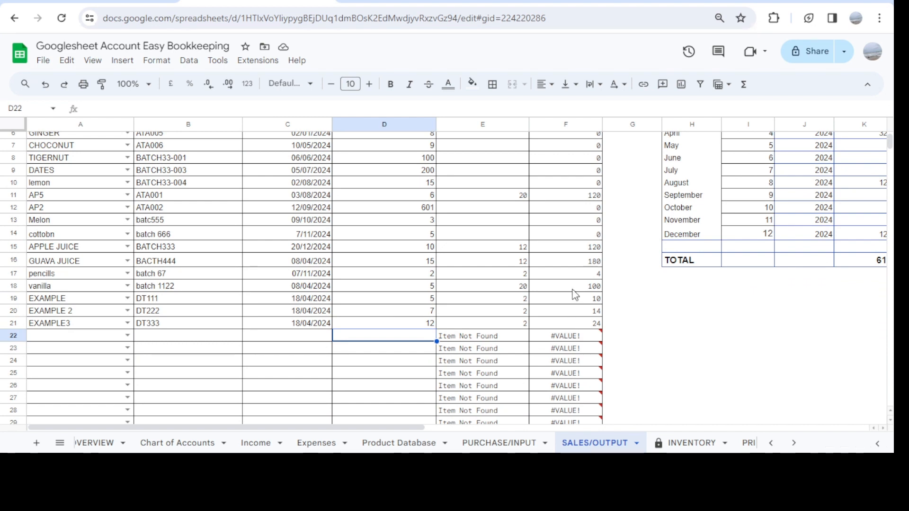
pyautogui.scroll(3, 578, 269)
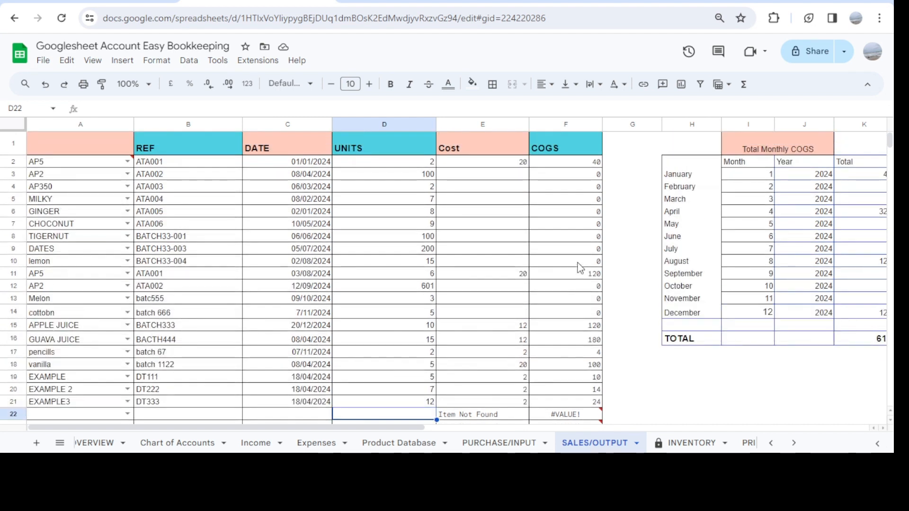
pyautogui.scroll(-5, 580, 267)
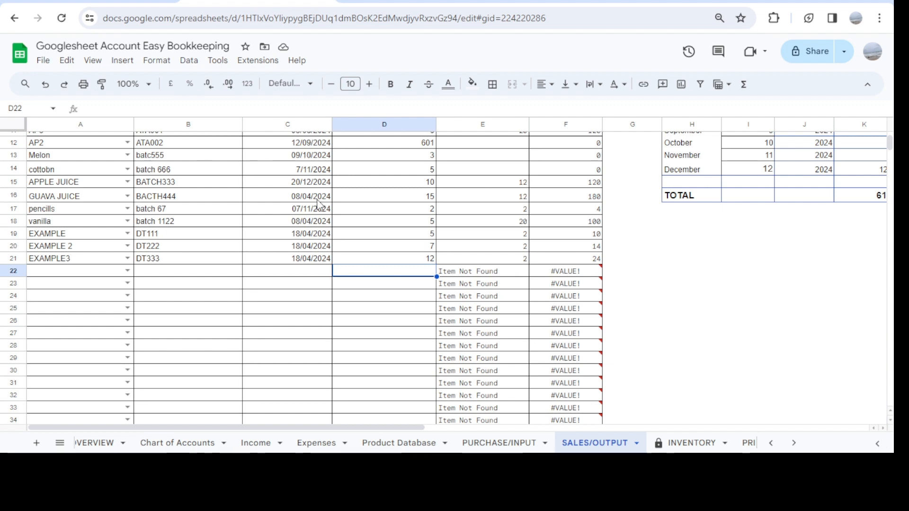
pyautogui.scroll(3, 571, 243)
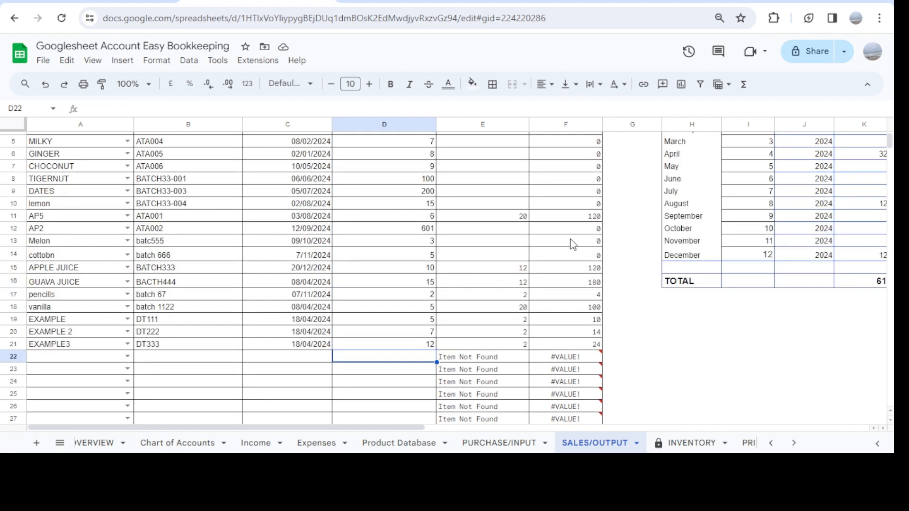
pyautogui.scroll(2, 571, 243)
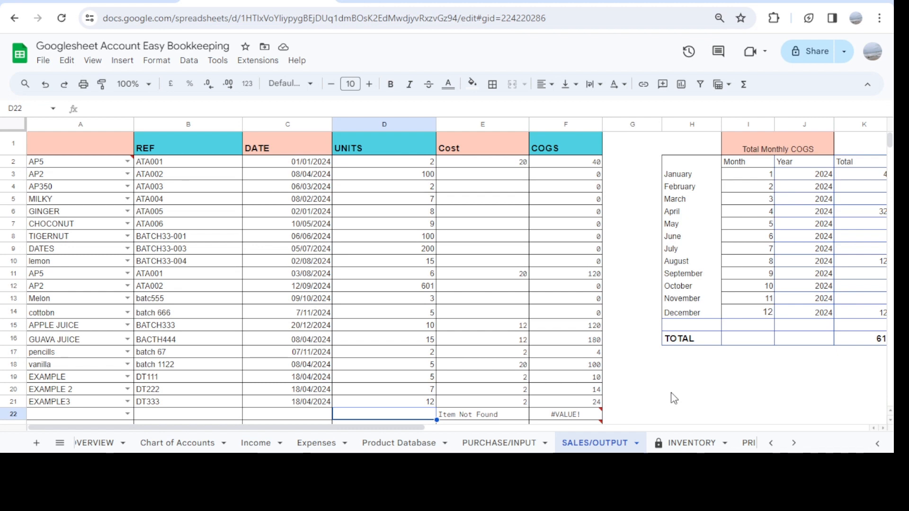
pyautogui.hscroll(3, 671, 393)
pyautogui.hscroll(3, 671, 393)
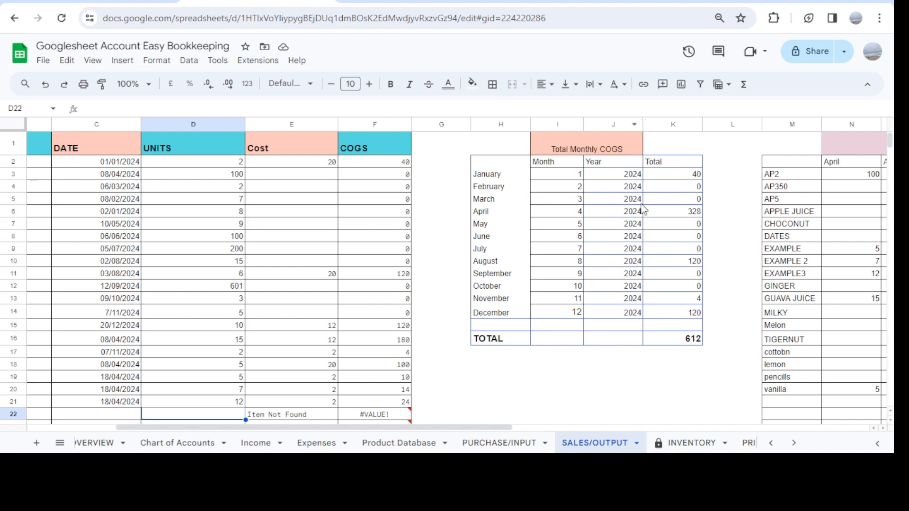
pyautogui.hscroll(3, 647, 218)
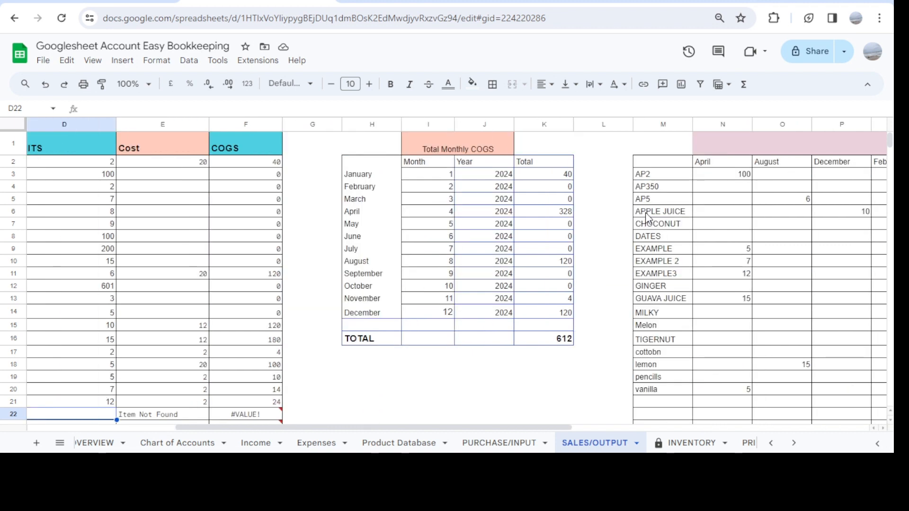
pyautogui.hscroll(5, 647, 218)
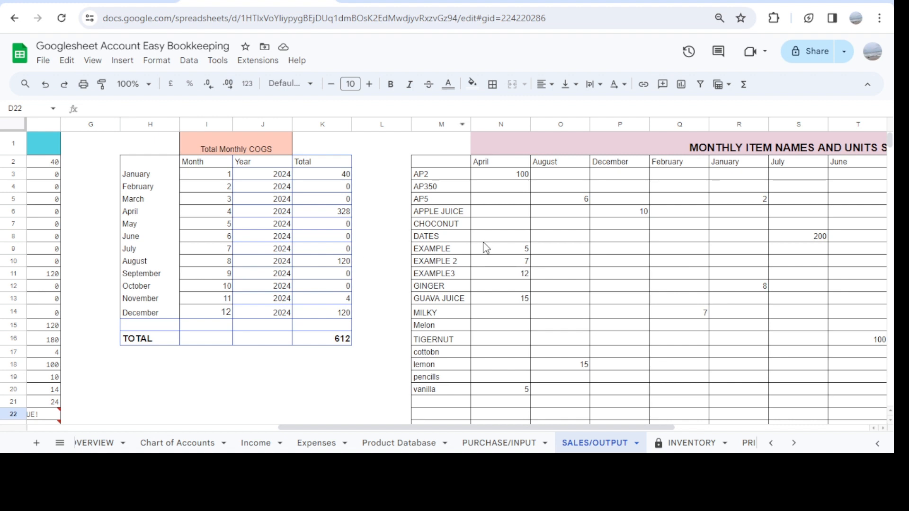
# Review the units bought, units sold and remaining stock of all products in the INVENTORY sheet's General Overview
pyautogui.click(689, 444)
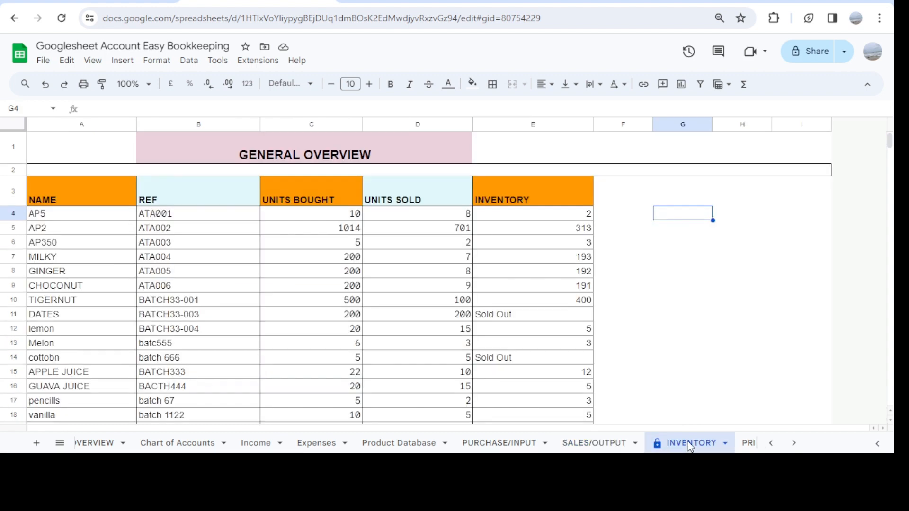
pyautogui.scroll(-3, 414, 391)
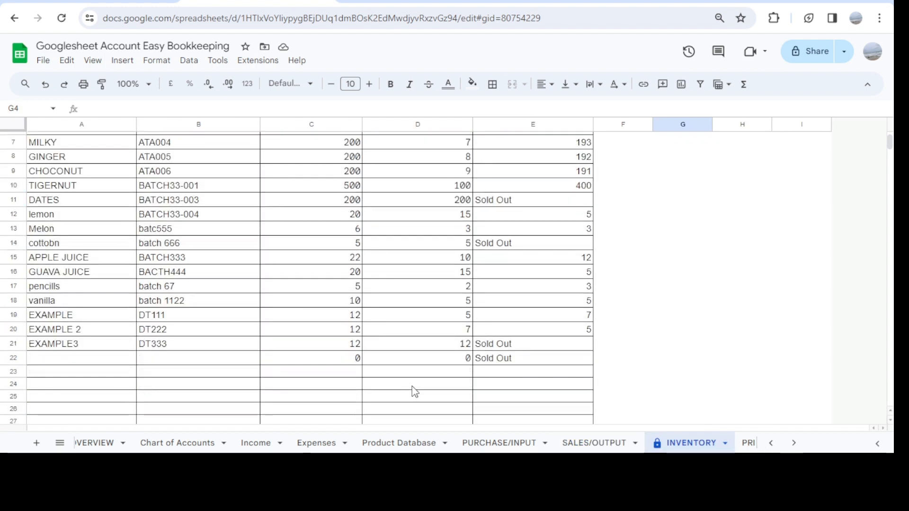
pyautogui.scroll(3, 414, 391)
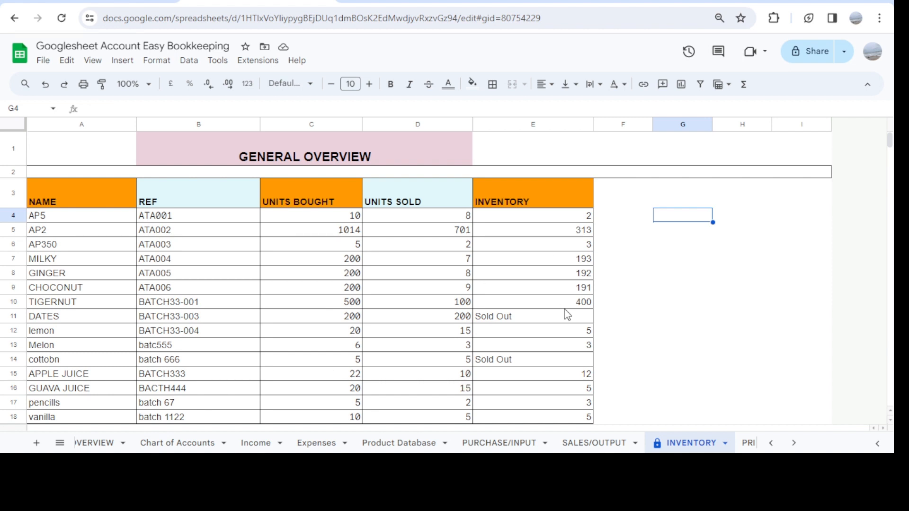
pyautogui.scroll(-3, 567, 315)
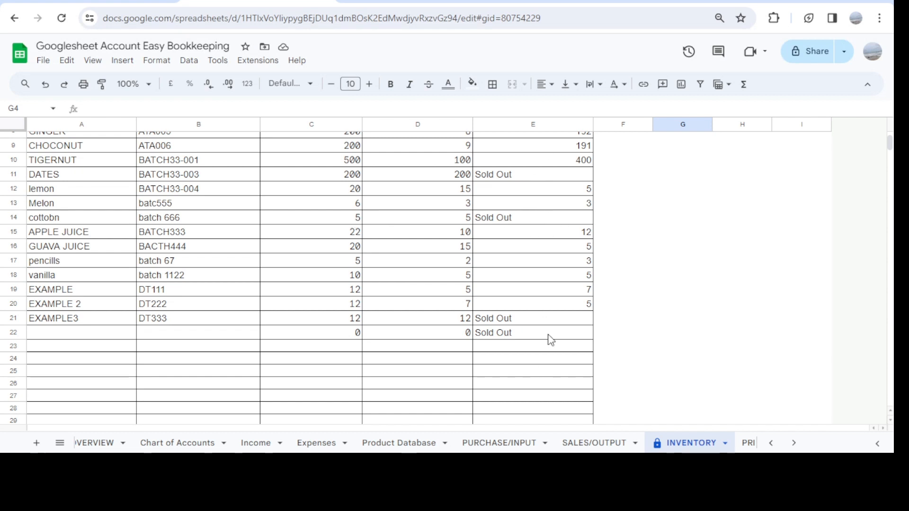
pyautogui.scroll(3, 550, 340)
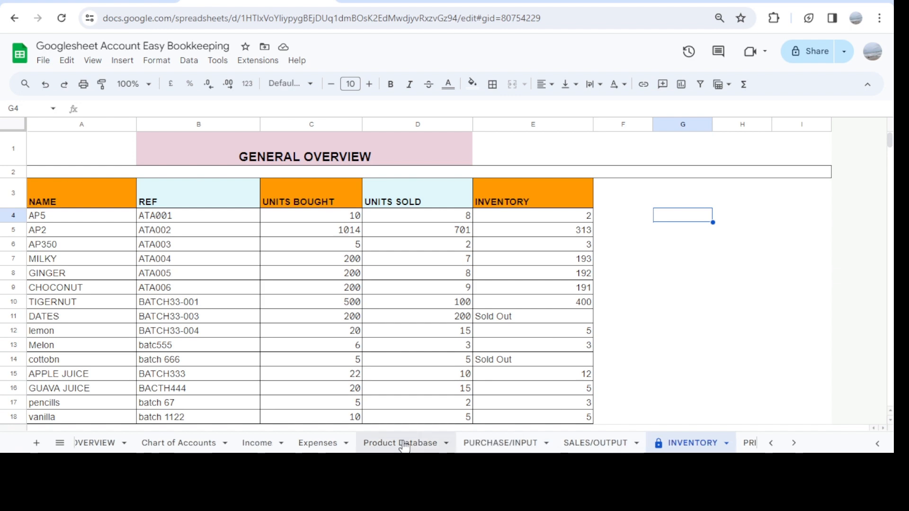
# Revisit the first empty Product Database row at B22, and view the product choices for cell A25 of PURCHASE/INPUT
pyautogui.click(379, 444)
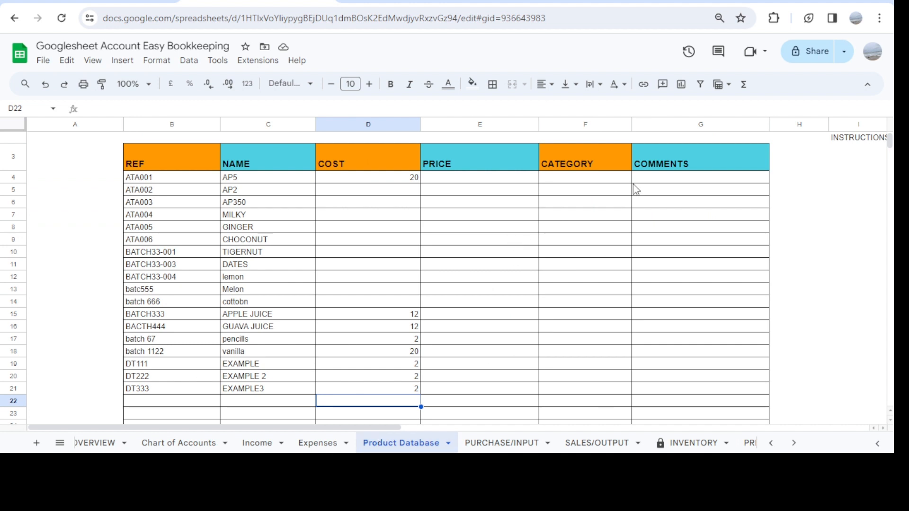
pyautogui.click(141, 407)
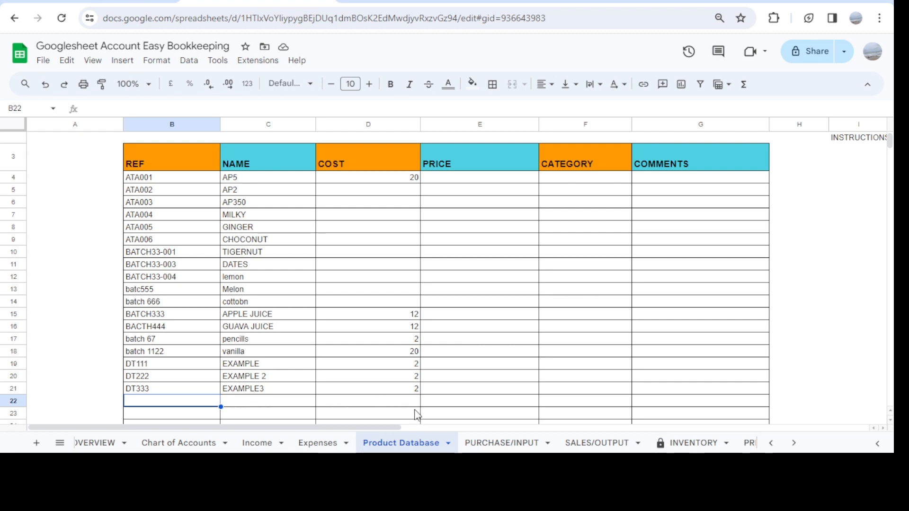
pyautogui.click(487, 444)
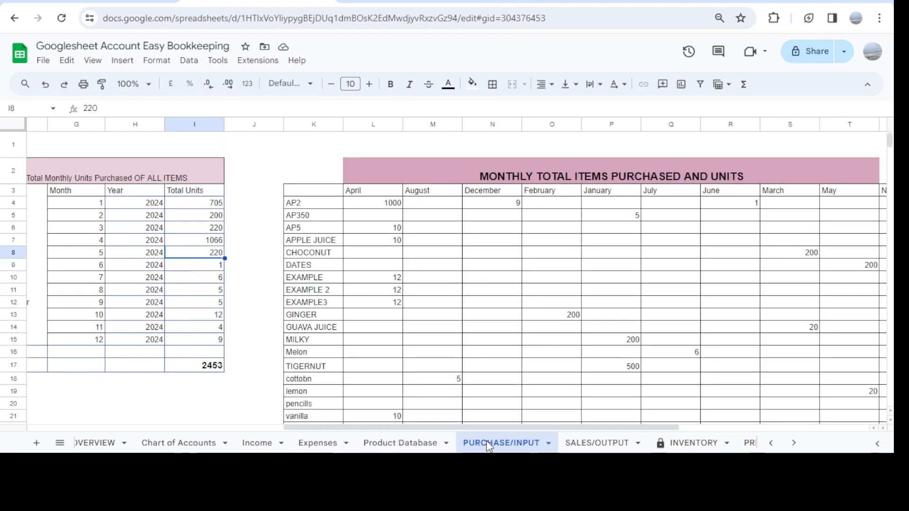
pyautogui.hscroll(-10, 363, 342)
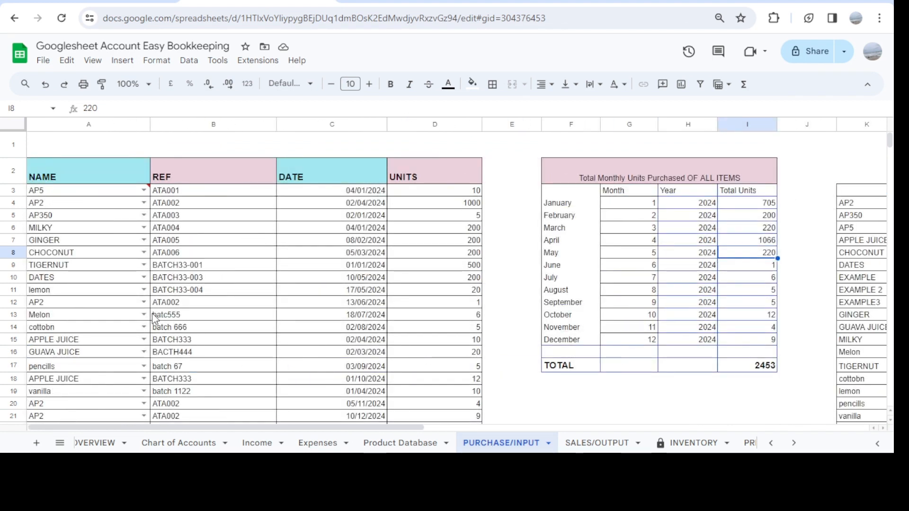
pyautogui.scroll(-3, 154, 318)
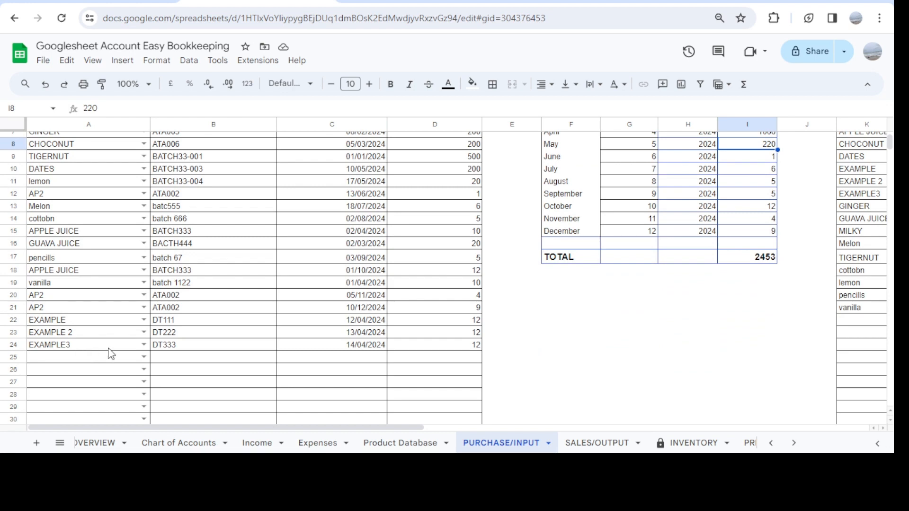
pyautogui.click(144, 358)
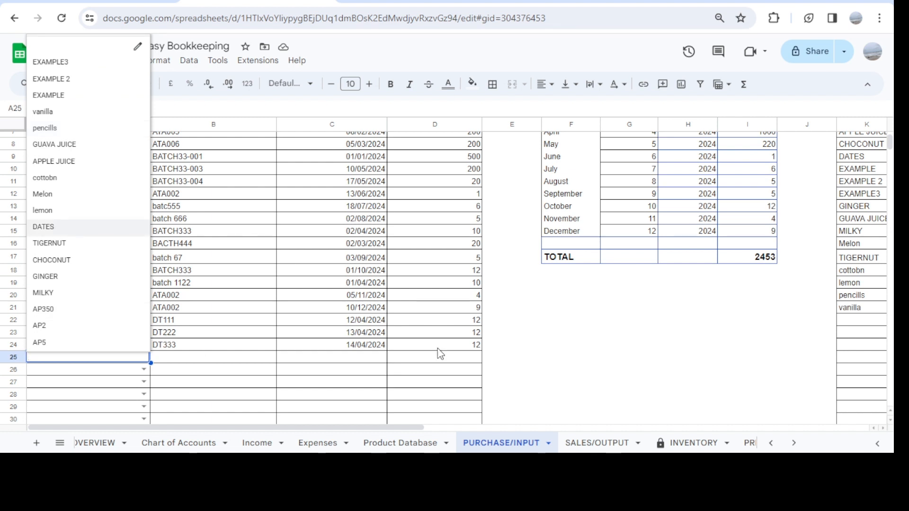
pyautogui.scroll(3, 452, 342)
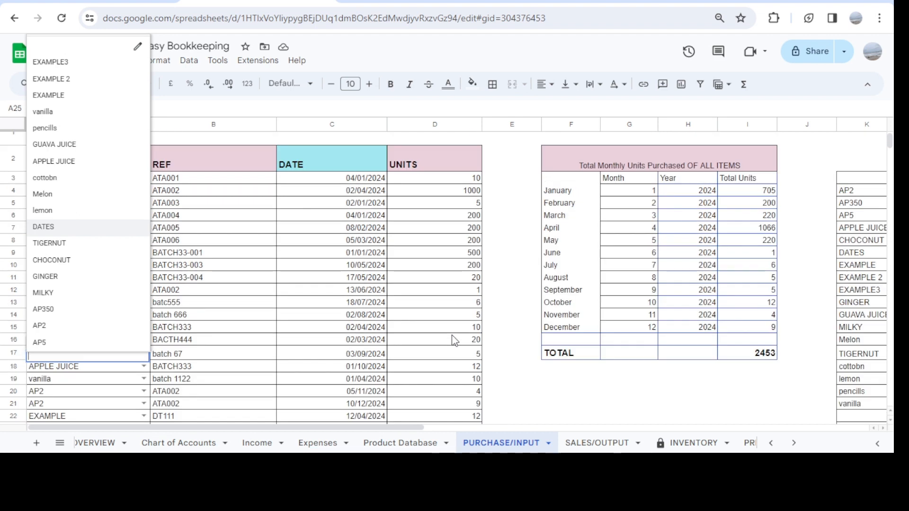
pyautogui.scroll(-3, 453, 340)
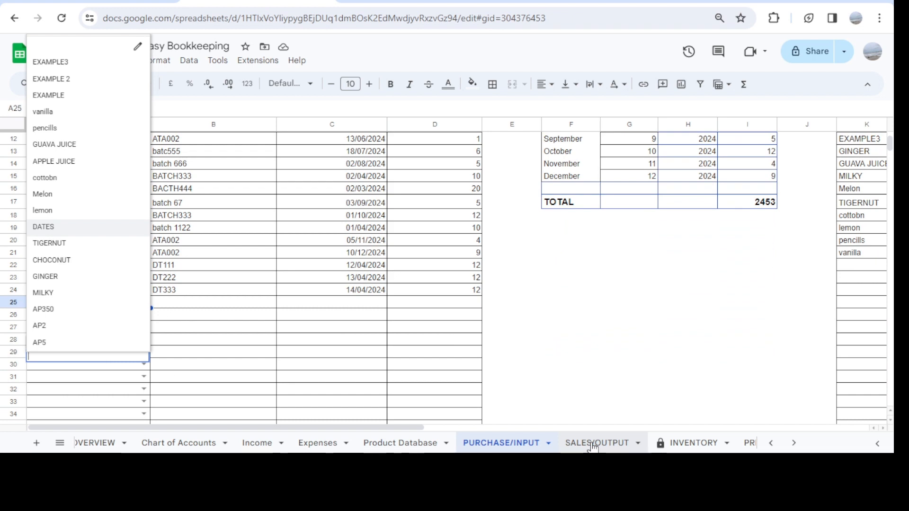
# Recheck the SALES/OUTPUT list and compare the example products' units bought, units sold and inventory in the INVENTORY sheet
pyautogui.click(593, 443)
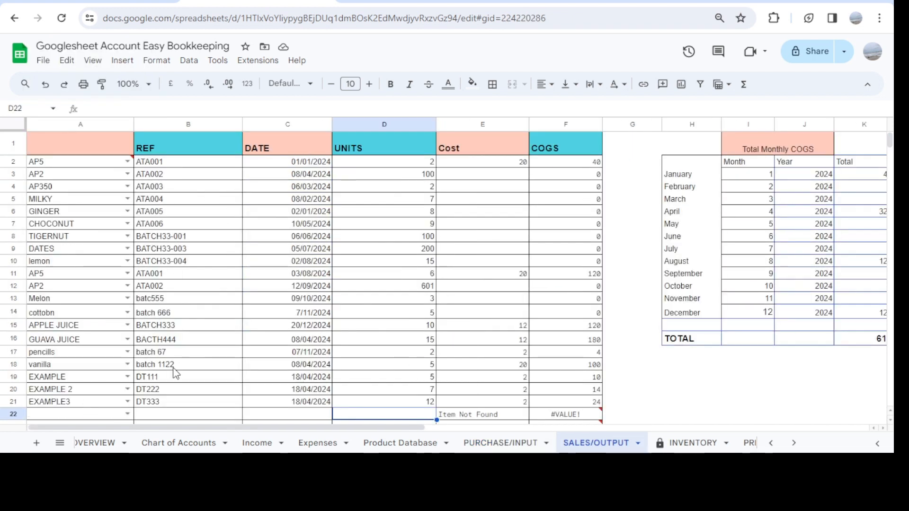
pyautogui.click(680, 447)
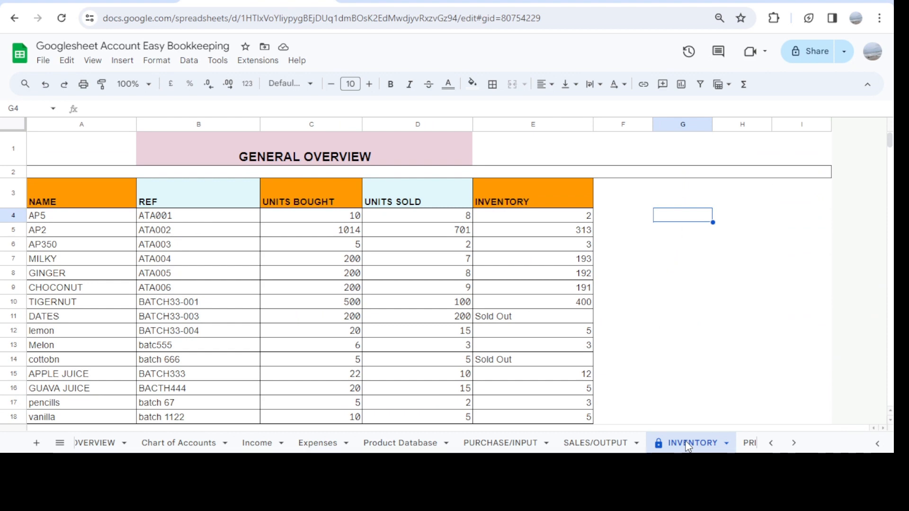
pyautogui.scroll(-3, 475, 305)
pyautogui.scroll(-1, 475, 304)
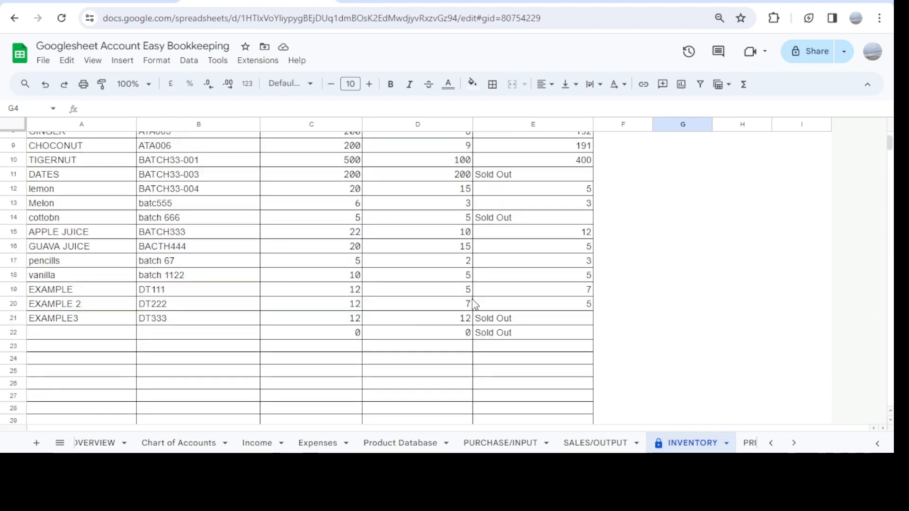
pyautogui.scroll(1, 475, 305)
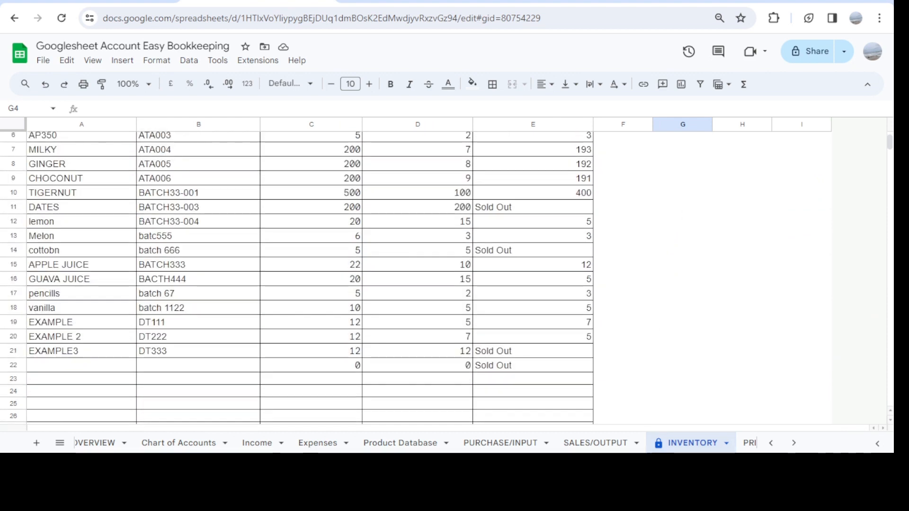